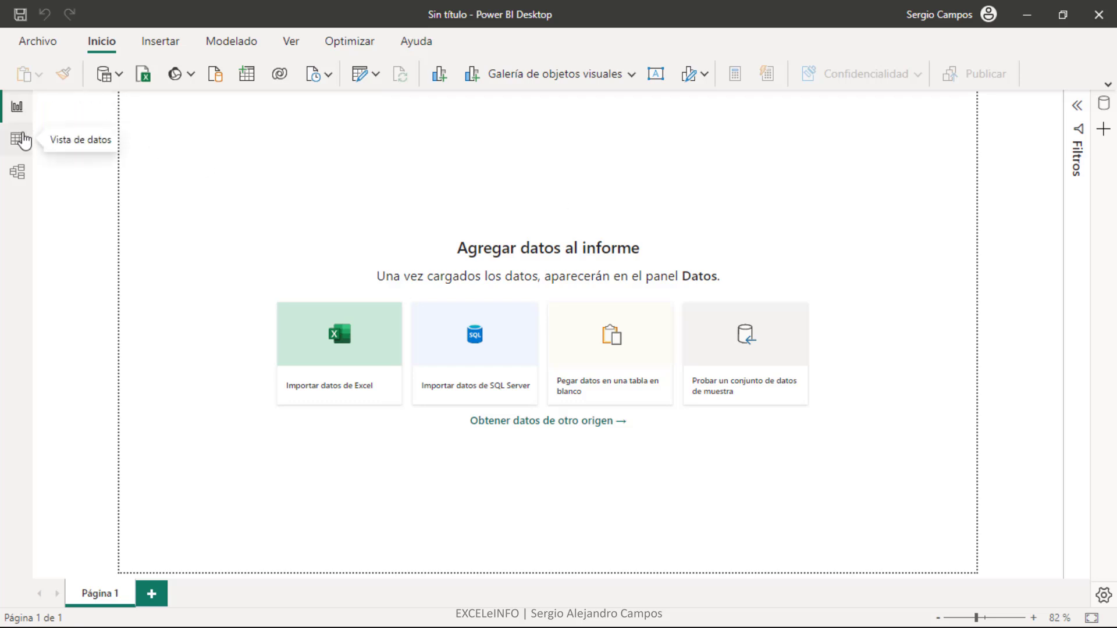
Look through the Data, Model and Report views of Power BI Desktop.
{"action": "left_click", "coordinate": [22, 140]}
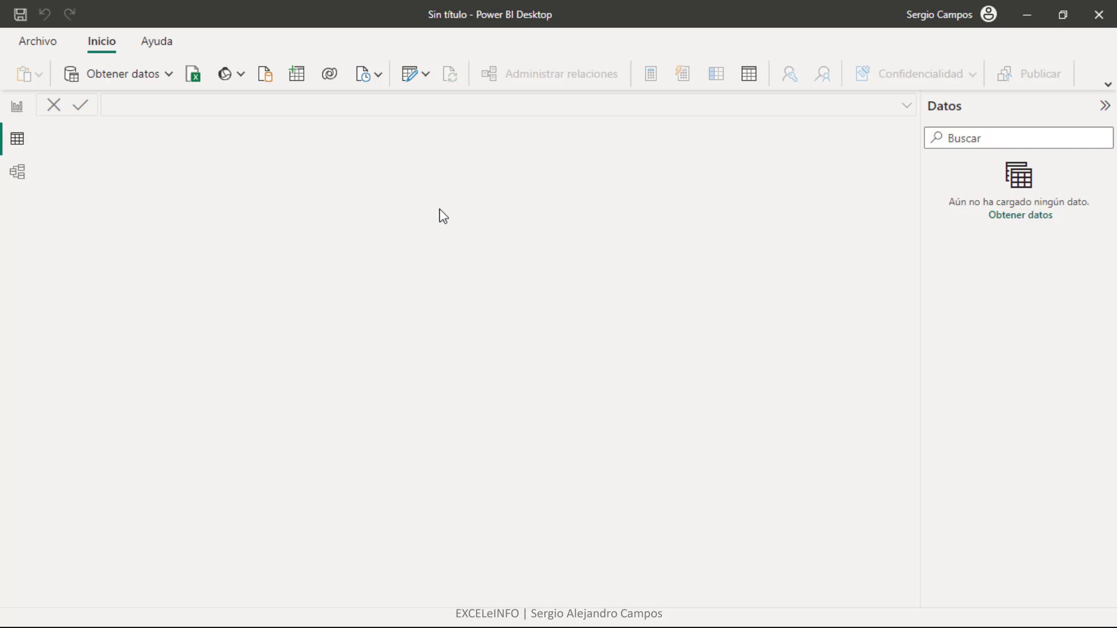
{"action": "left_click", "coordinate": [18, 173]}
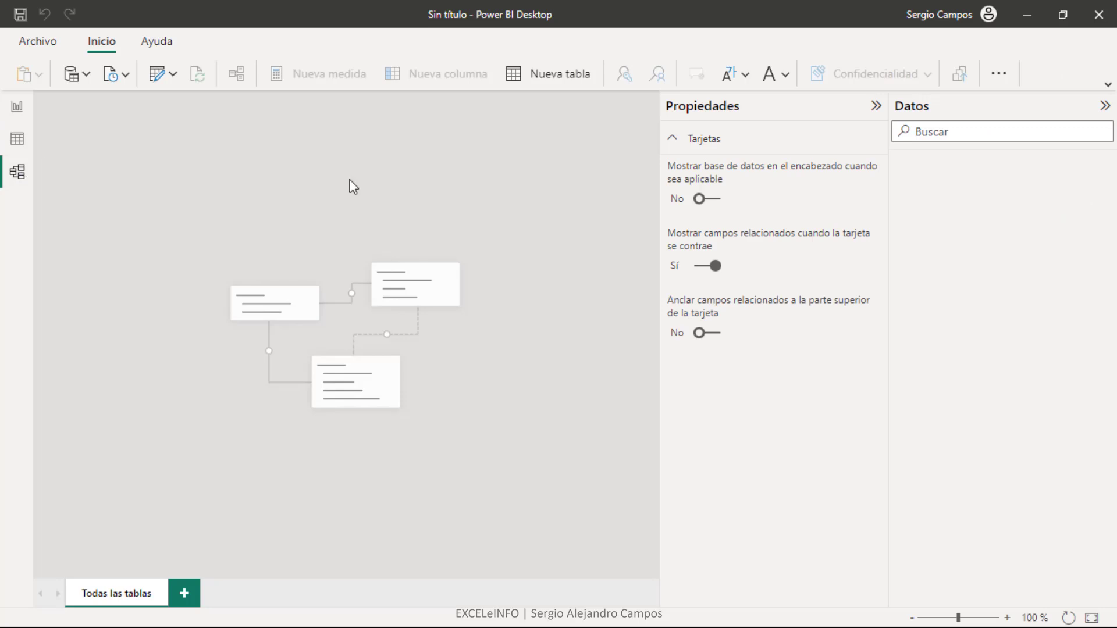
{"action": "left_click", "coordinate": [10, 114]}
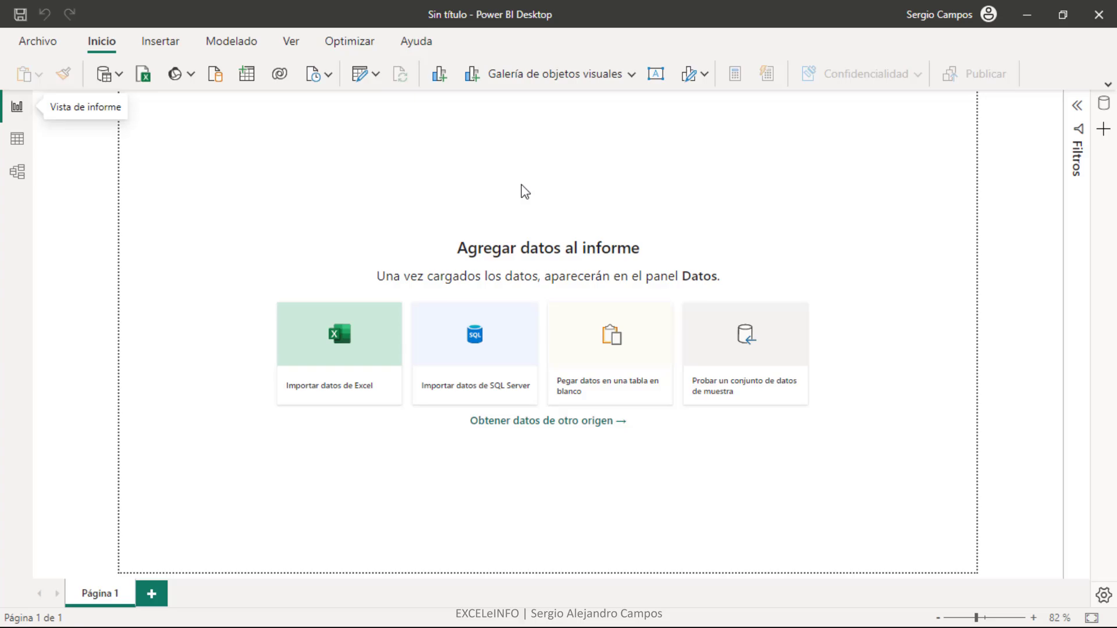
Inspect the raw call report CSV: header lines 1–7 end at Grupo, and call rows begin at line 8.
{"action": "key", "text": "alt+Tab"}
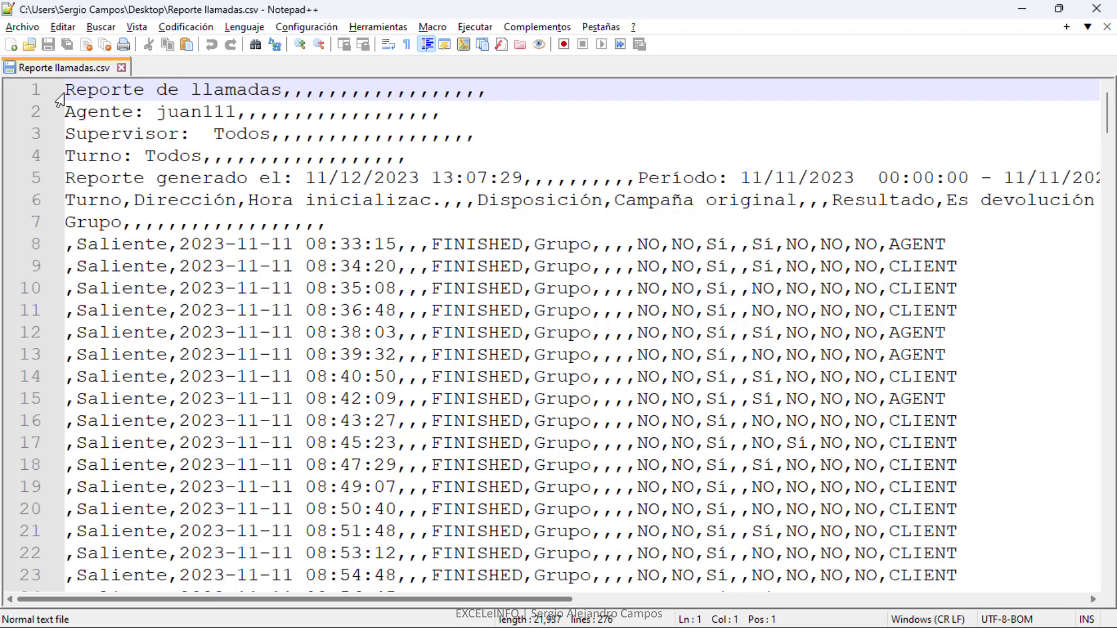
{"action": "left_click_drag", "start_coordinate": [68, 91], "coordinate": [277, 236]}
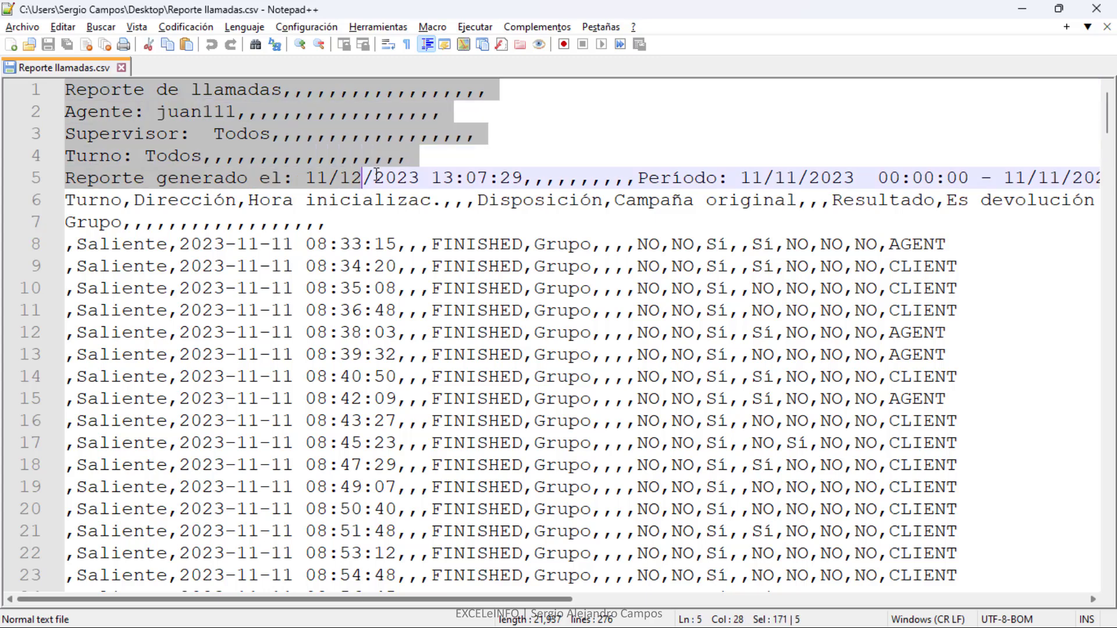
{"action": "left_click", "coordinate": [276, 233]}
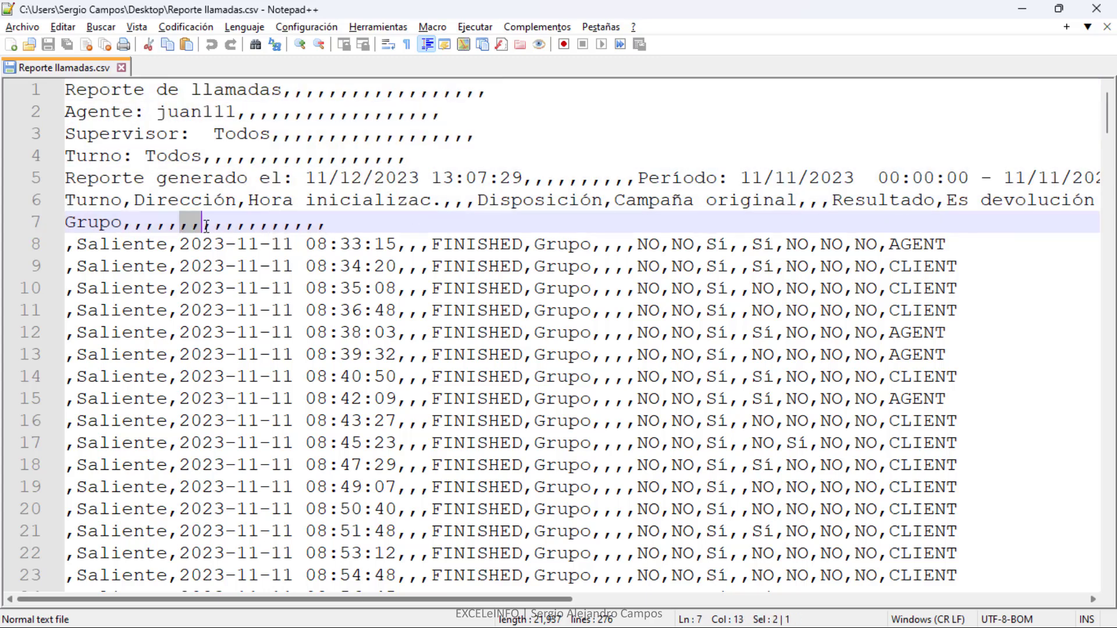
{"action": "left_click", "coordinate": [295, 230]}
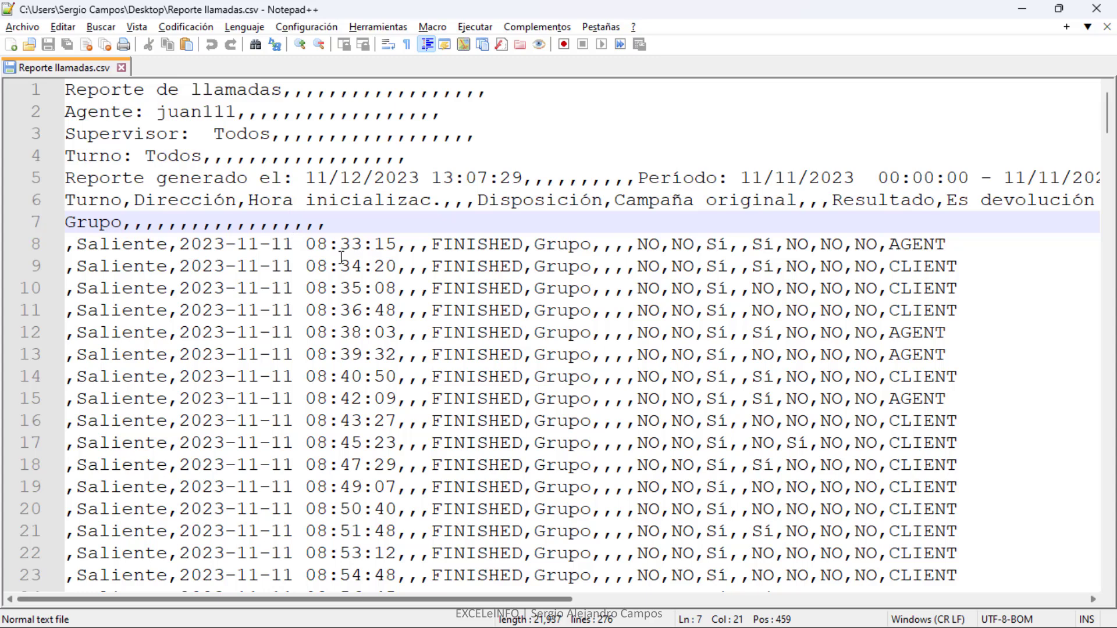
{"action": "left_click", "coordinate": [605, 245]}
{"action": "left_click", "coordinate": [609, 290]}
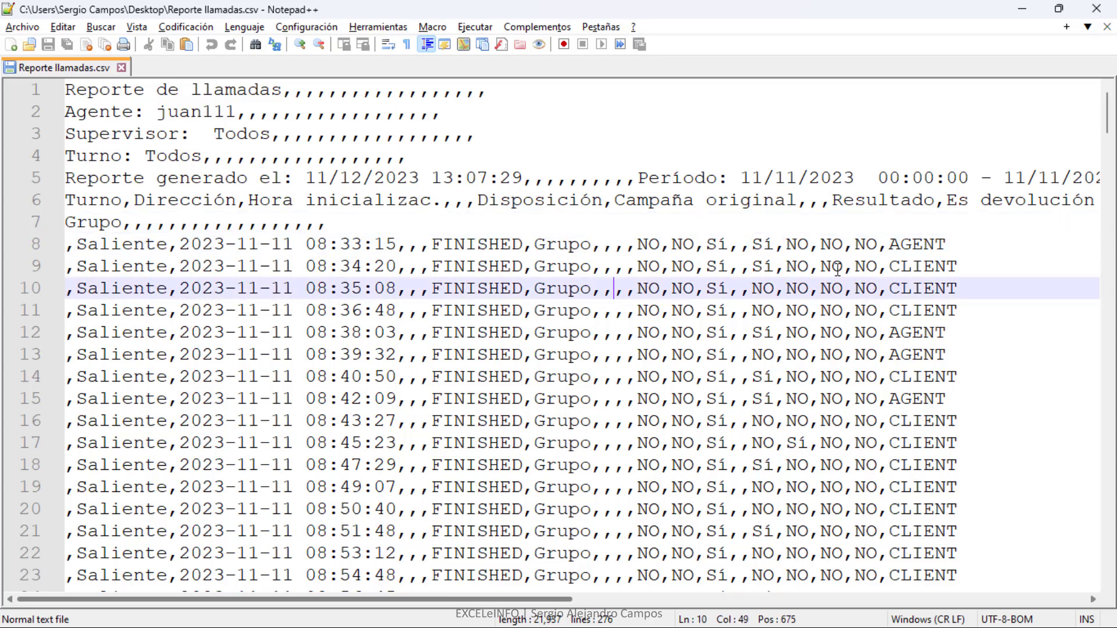
{"action": "mouse_move", "coordinate": [1107, 113]}
{"action": "left_mouse_down"}
{"action": "mouse_move", "coordinate": [1096, 457]}
{"action": "mouse_move", "coordinate": [1107, 96]}
{"action": "left_mouse_up"}
{"action": "left_click", "coordinate": [445, 134]}
{"action": "left_click", "coordinate": [498, 91]}
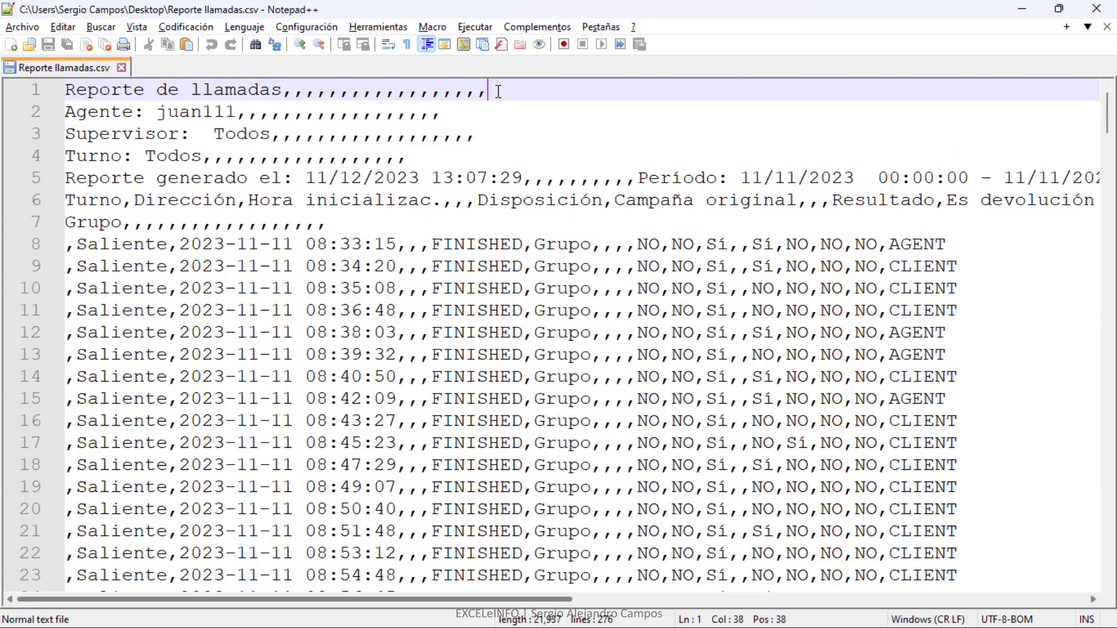
{"action": "key", "text": "Home"}
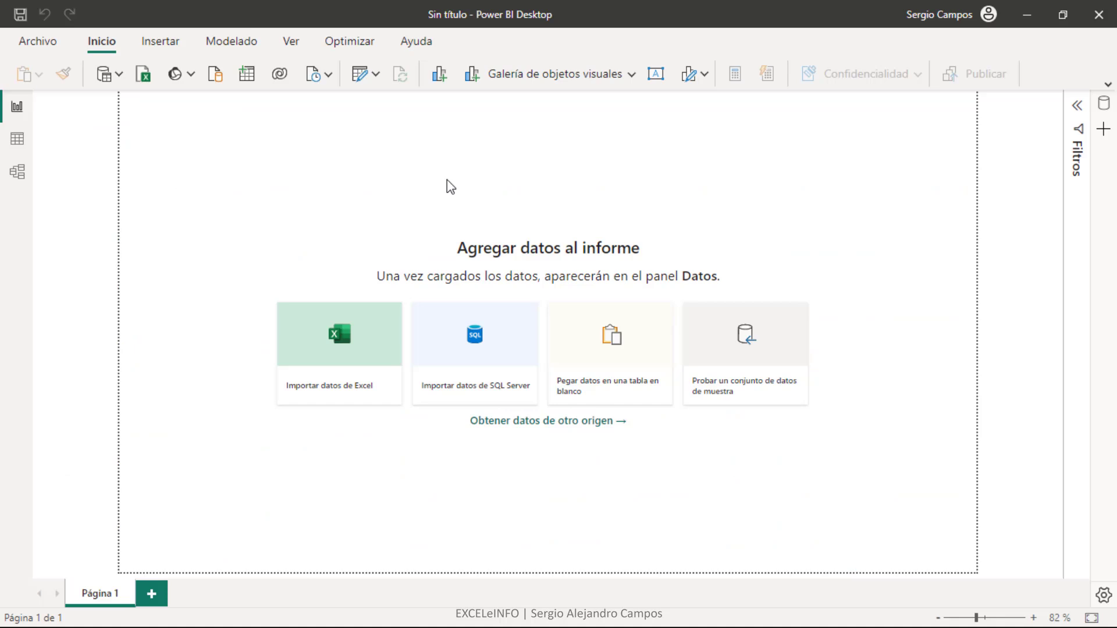
Import Reporte llamadas.csv from the desktop as a Text/CSV source.
{"action": "left_click", "coordinate": [121, 78]}
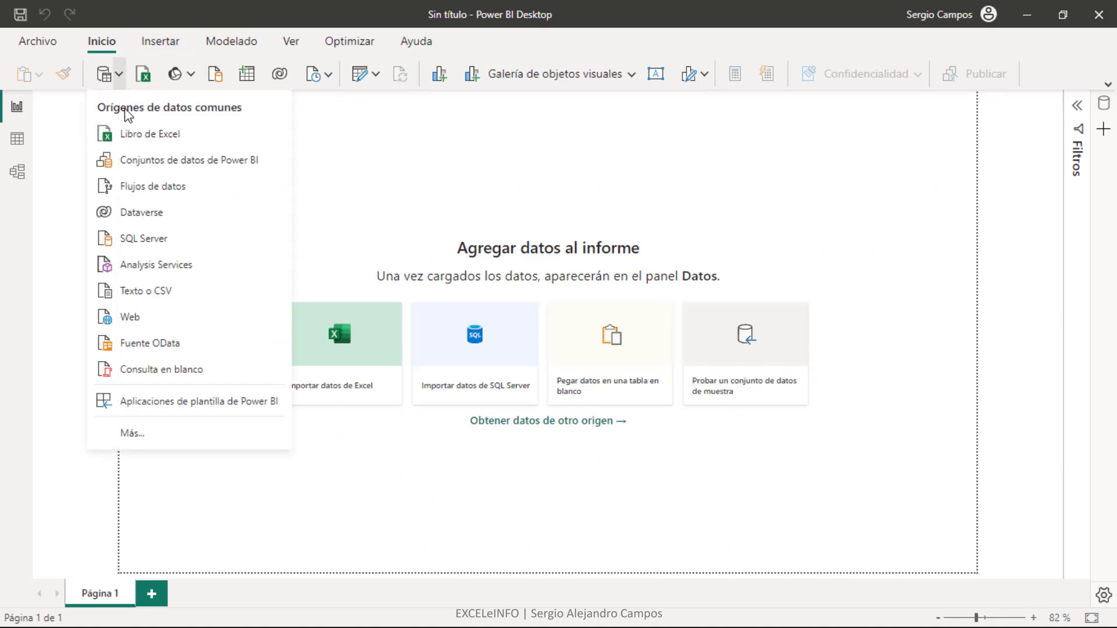
{"action": "left_click", "coordinate": [158, 294]}
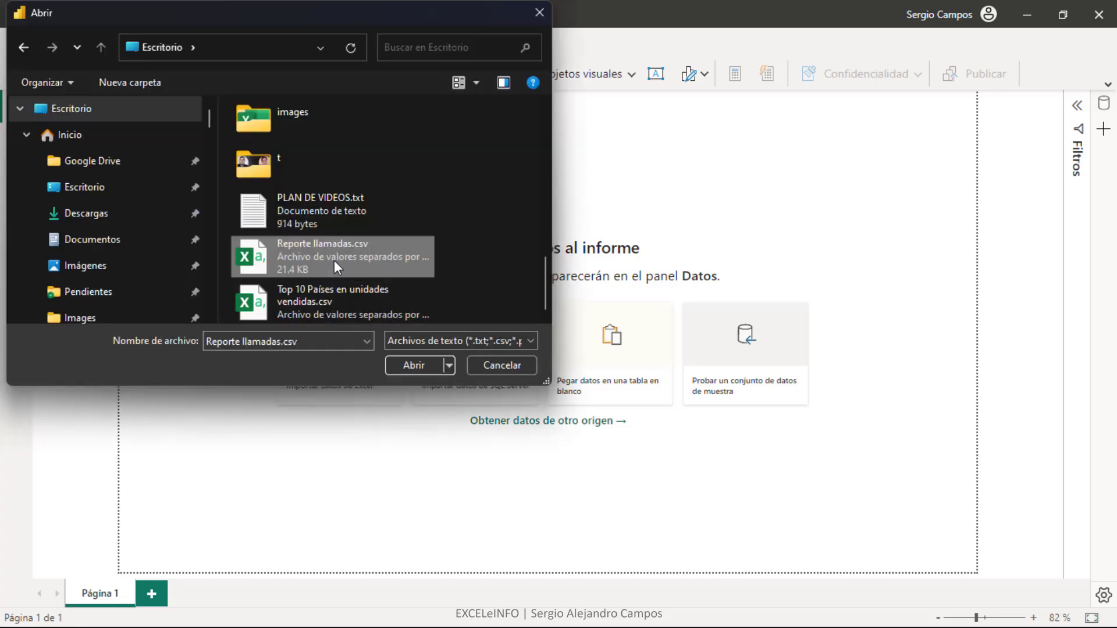
{"action": "left_click", "coordinate": [396, 365]}
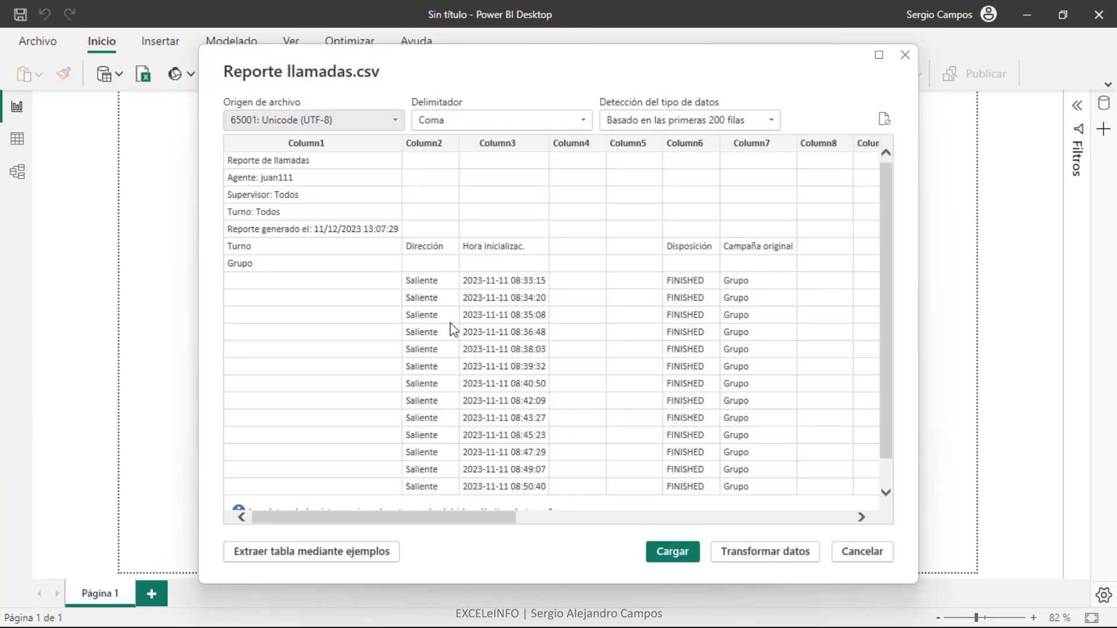
Keep UTF-8 encoding, comma delimiter and first-200-rows type detection, then choose Transformar datos.
{"action": "left_click", "coordinate": [396, 120]}
{"action": "left_click", "coordinate": [395, 120]}
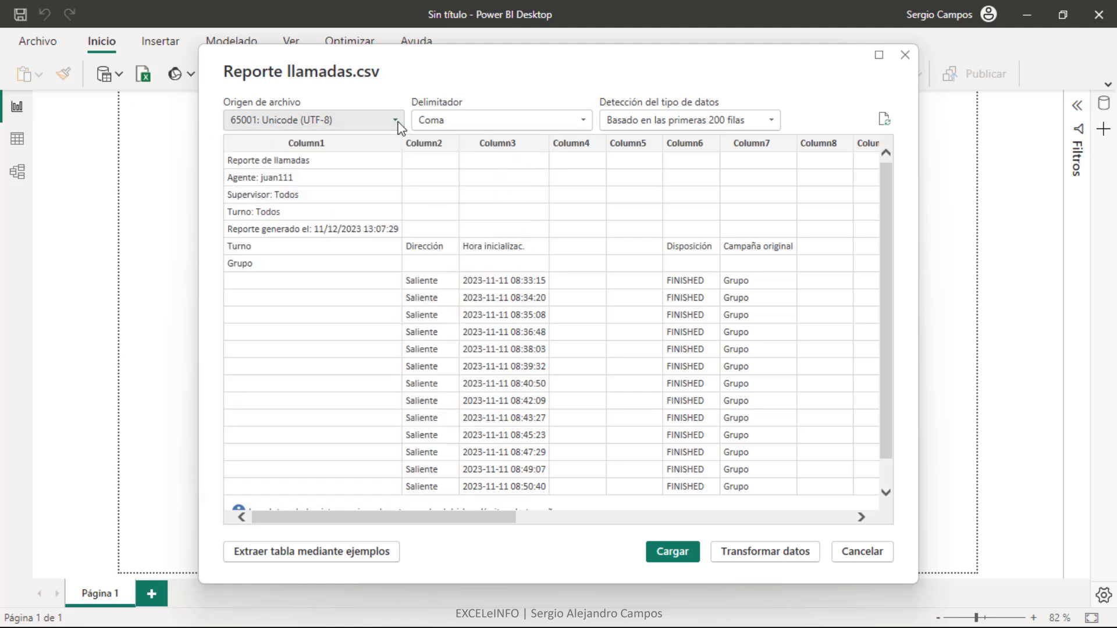
{"action": "left_click", "coordinate": [584, 121]}
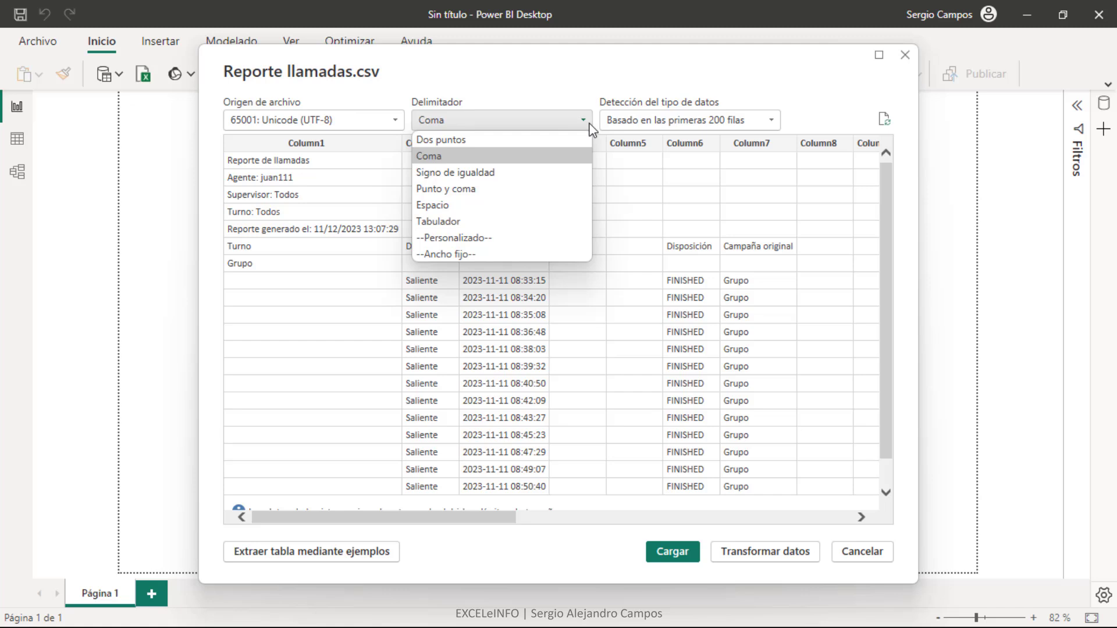
{"action": "left_click", "coordinate": [589, 124]}
{"action": "left_click", "coordinate": [590, 128]}
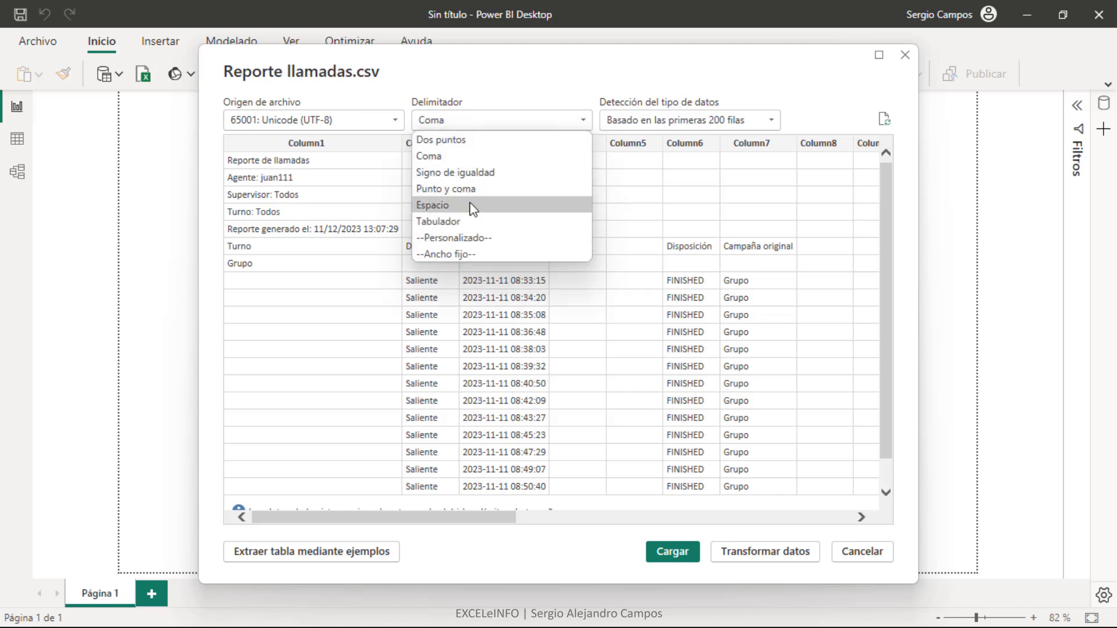
{"action": "left_click", "coordinate": [531, 90]}
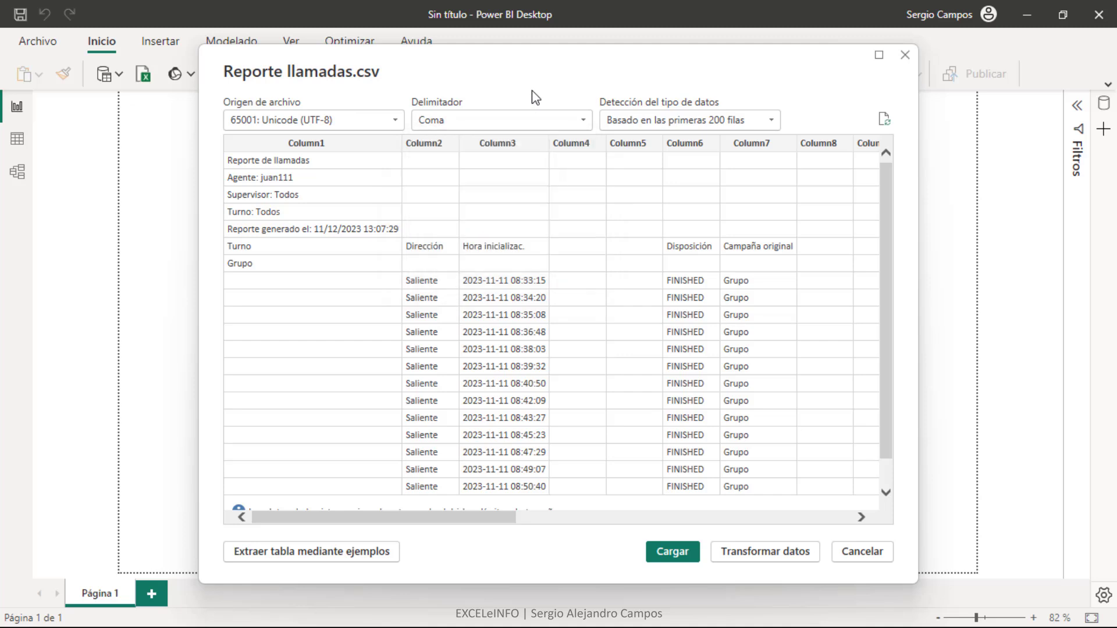
{"action": "left_click", "coordinate": [771, 120]}
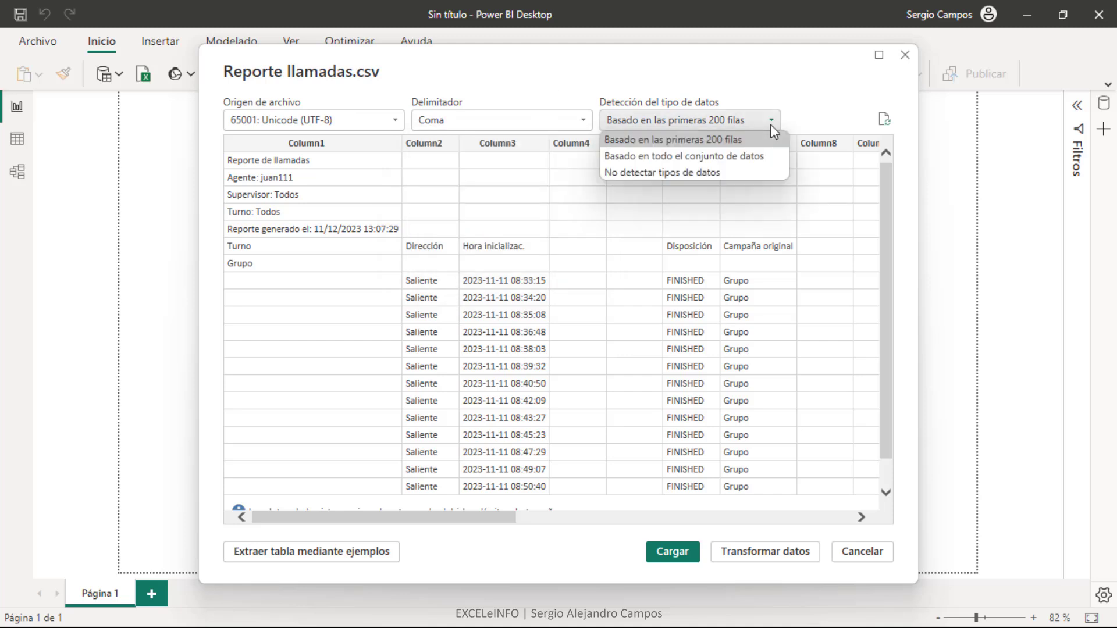
{"action": "left_click", "coordinate": [773, 131]}
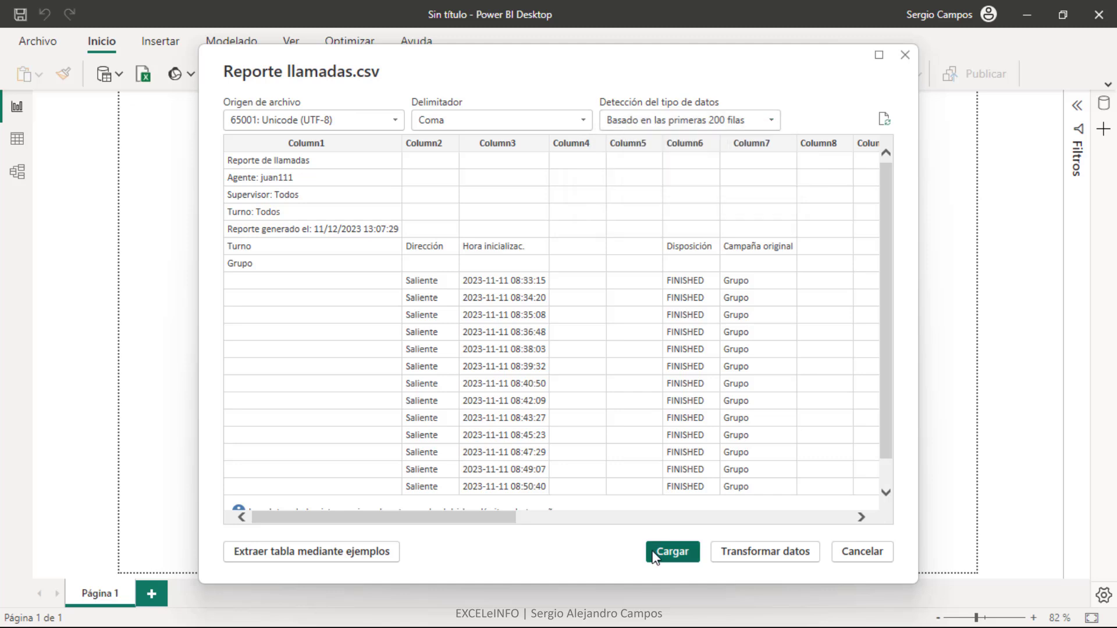
{"action": "left_click", "coordinate": [762, 553]}
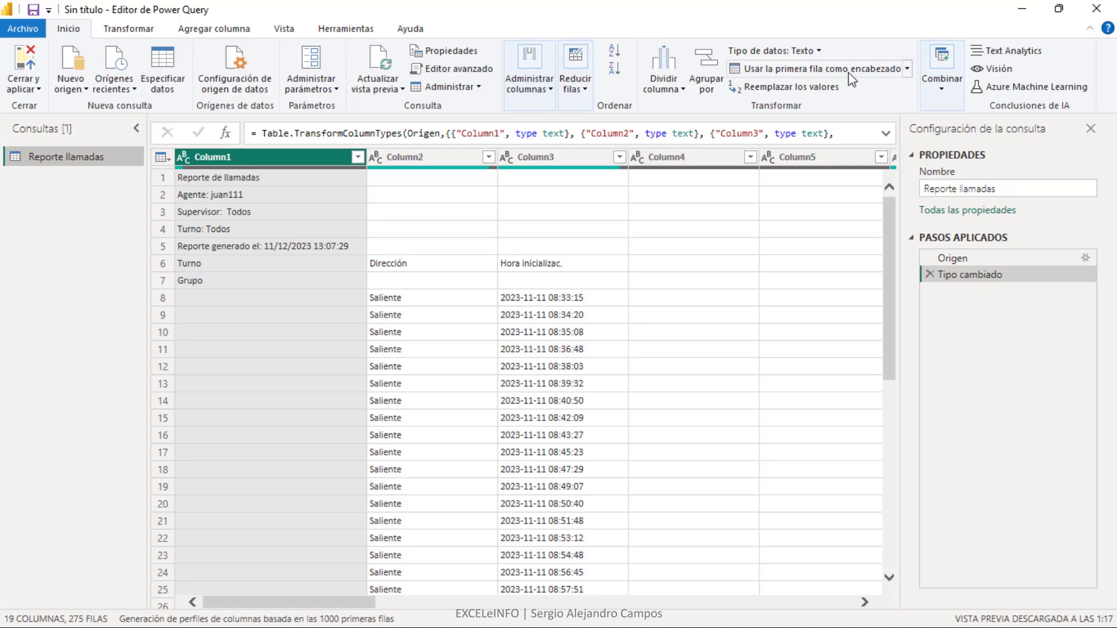
{"action": "left_click", "coordinate": [142, 31]}
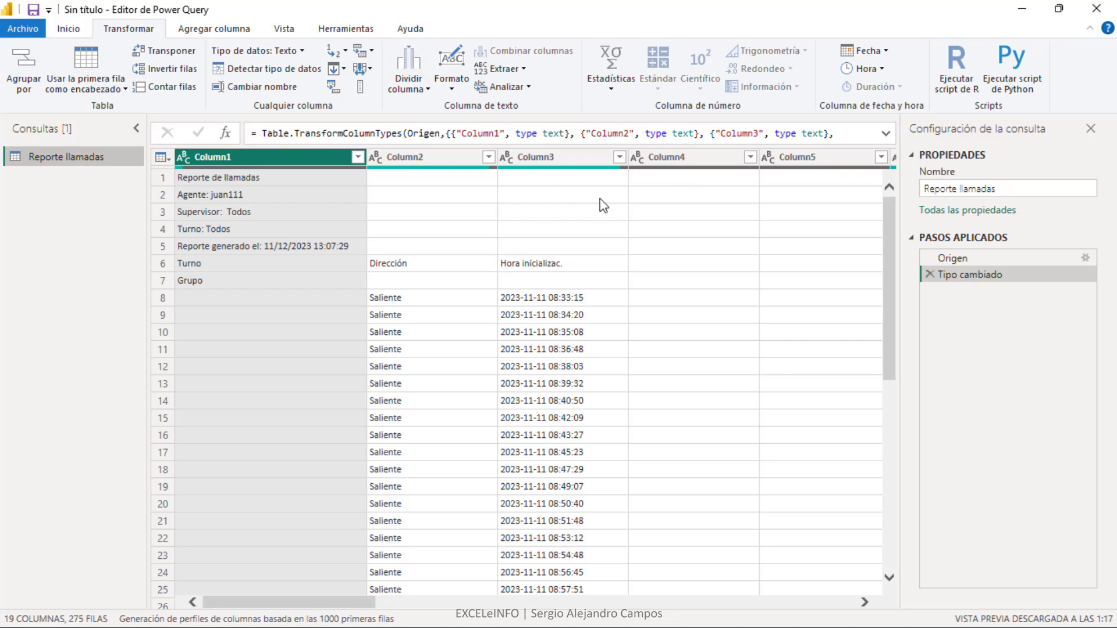
{"action": "left_click", "coordinate": [247, 32]}
{"action": "left_click", "coordinate": [157, 29]}
{"action": "left_click", "coordinate": [217, 35]}
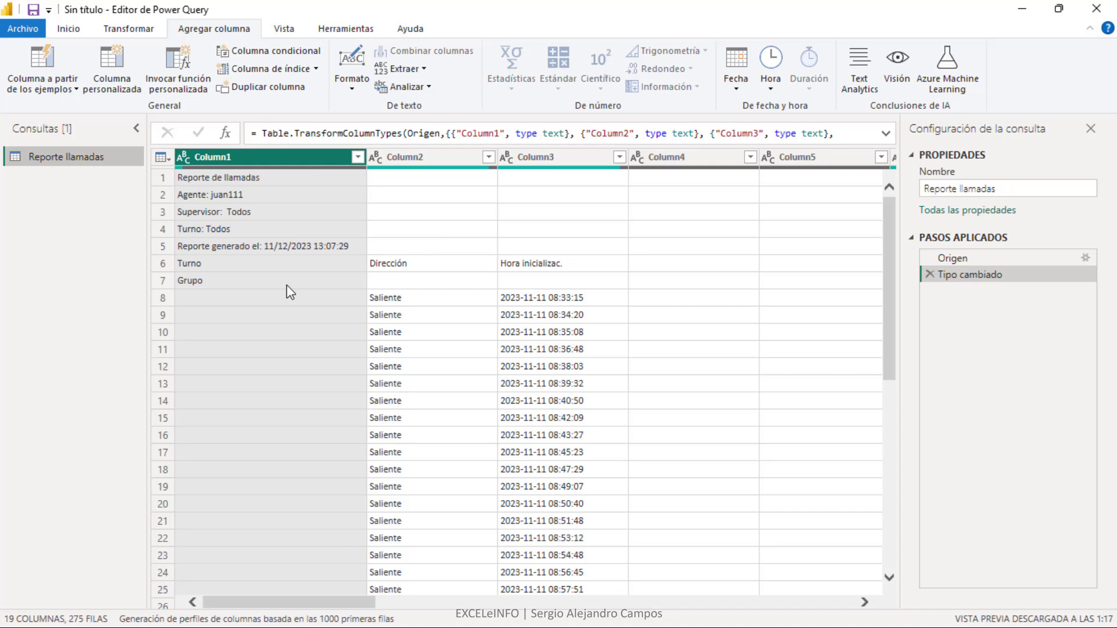
{"action": "left_click", "coordinate": [284, 28]}
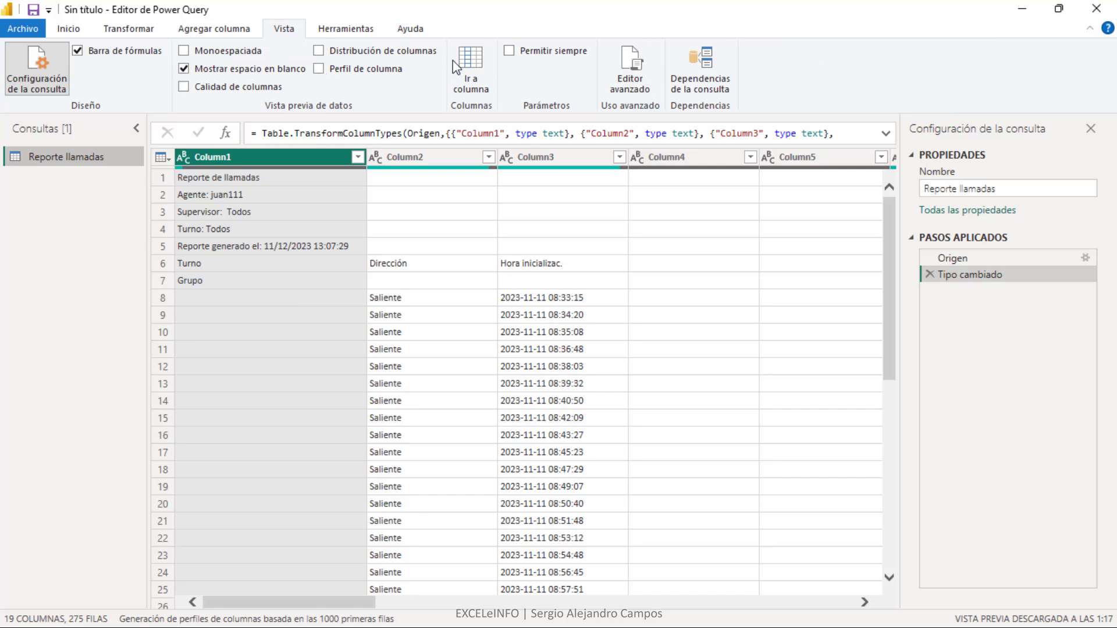
{"action": "left_click", "coordinate": [364, 32]}
{"action": "left_click", "coordinate": [410, 32]}
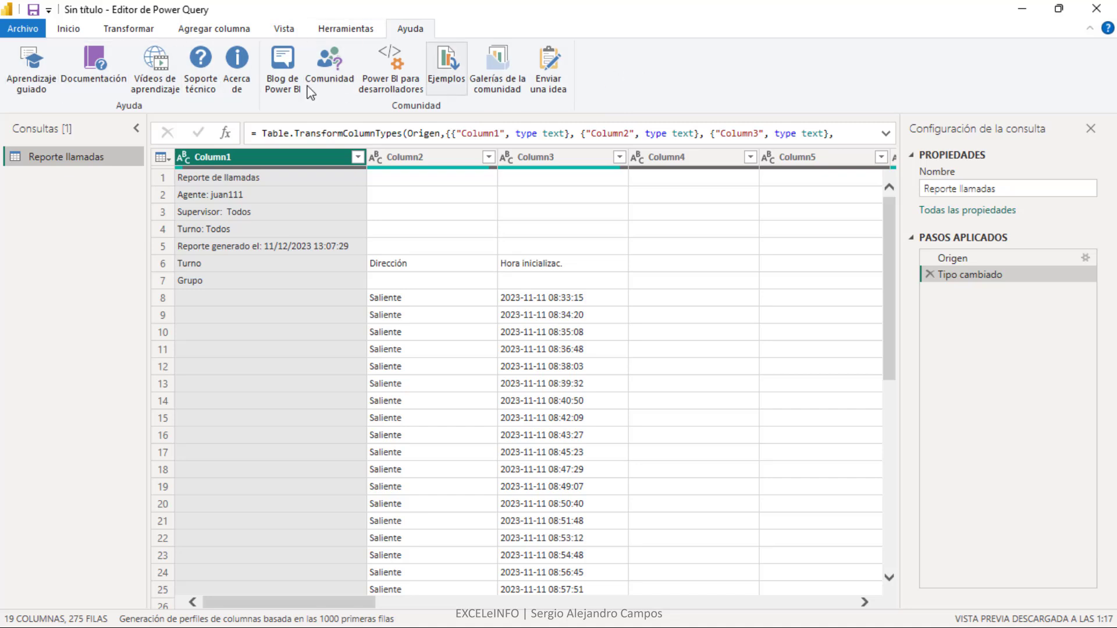
{"action": "left_click", "coordinate": [81, 33]}
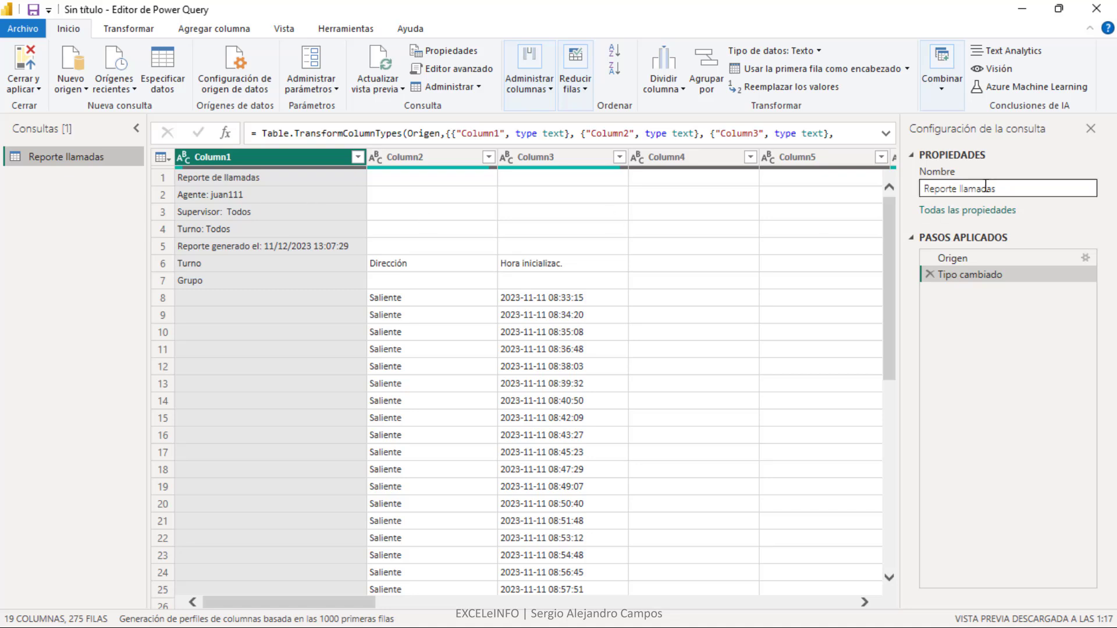
Confirm 'Reporte llamadas' as the query name and scroll across the preview columns.
{"action": "left_click", "coordinate": [949, 186]}
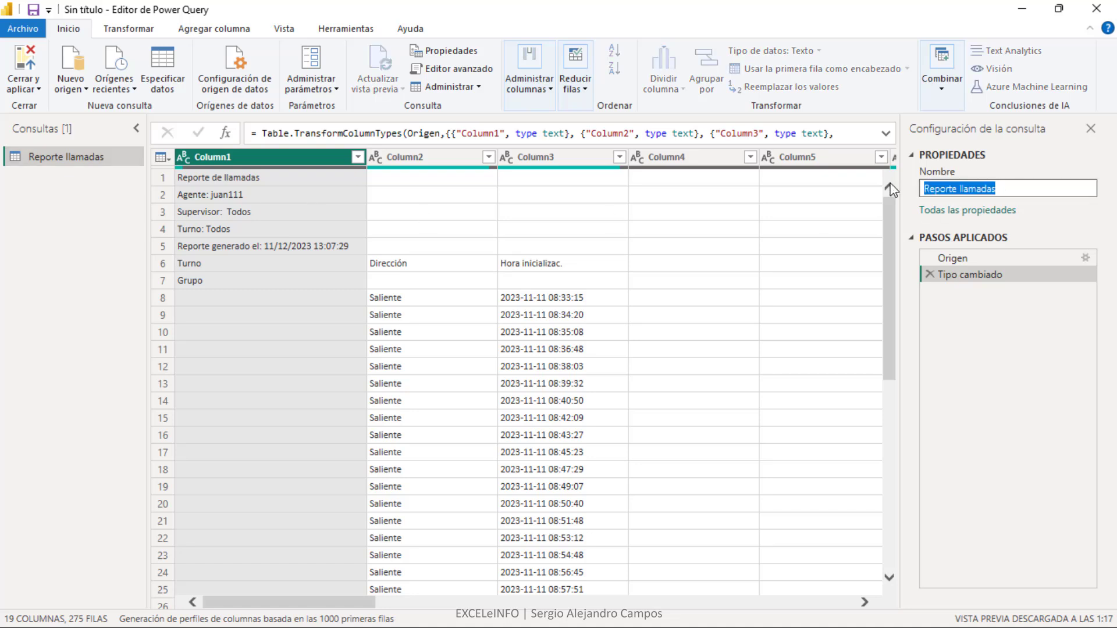
{"action": "left_click", "coordinate": [1017, 188]}
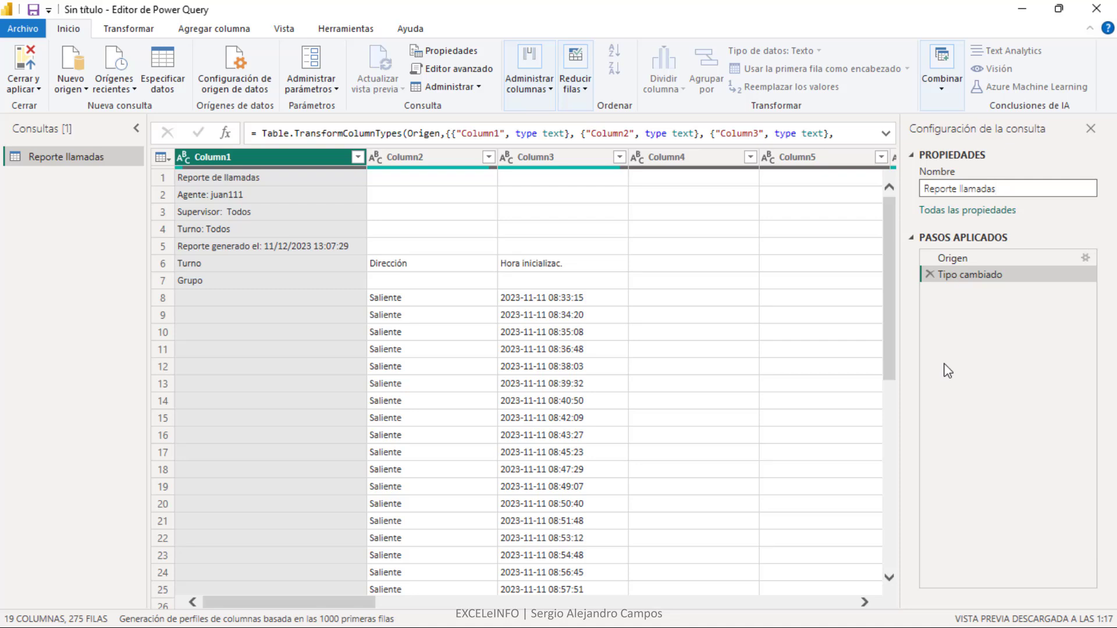
{"action": "key", "text": "Return"}
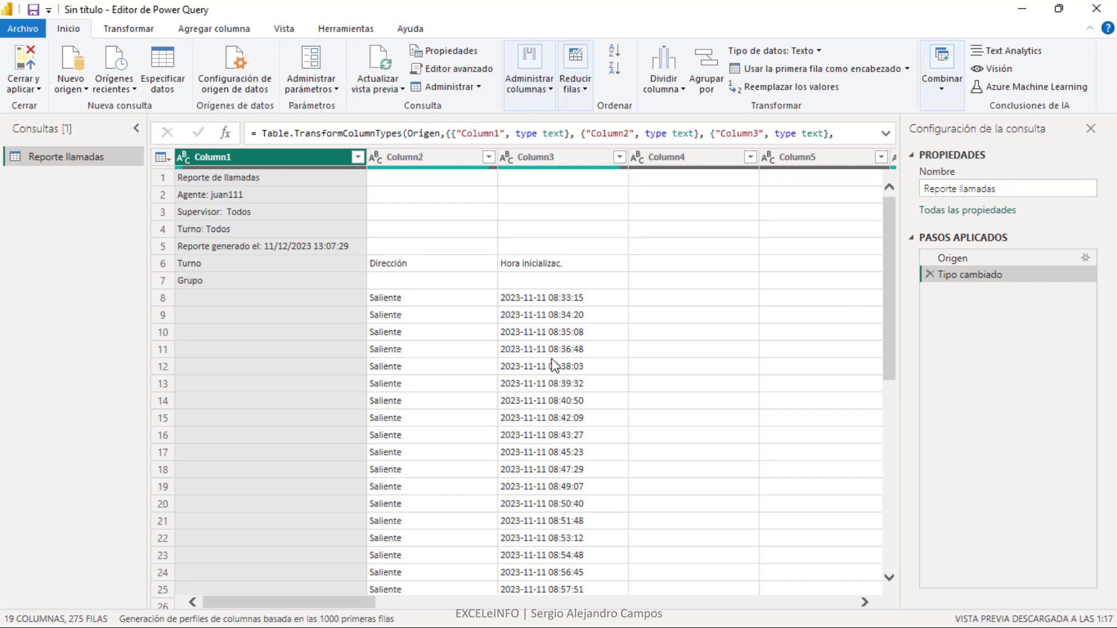
{"action": "mouse_move", "coordinate": [362, 604]}
{"action": "left_mouse_down"}
{"action": "mouse_move", "coordinate": [855, 601]}
{"action": "mouse_move", "coordinate": [294, 599]}
{"action": "left_mouse_up"}
Check the Agente and Reporte de llamadas header cells, then remove the top 5 rows.
{"action": "left_click_drag", "start_coordinate": [383, 603], "coordinate": [302, 192]}
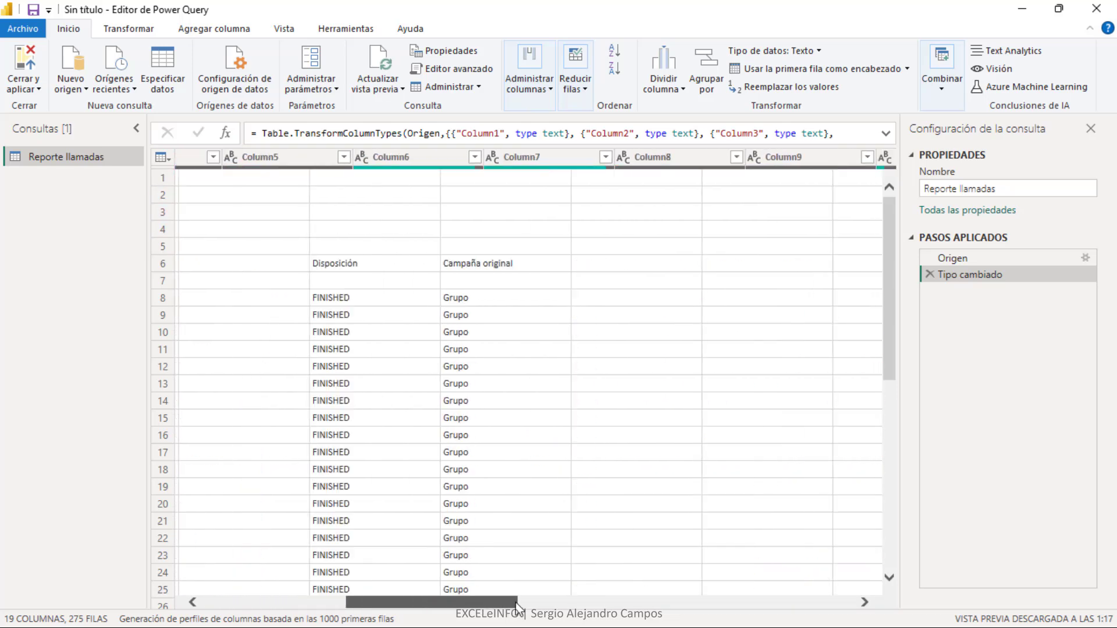
{"action": "left_click", "coordinate": [298, 178]}
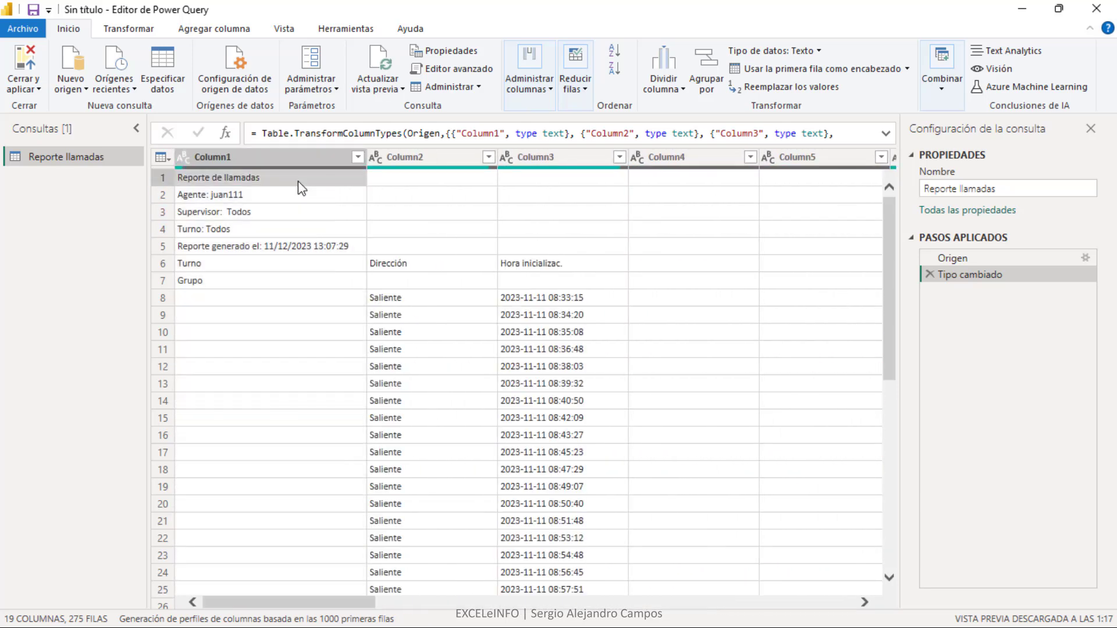
{"action": "left_click", "coordinate": [299, 196]}
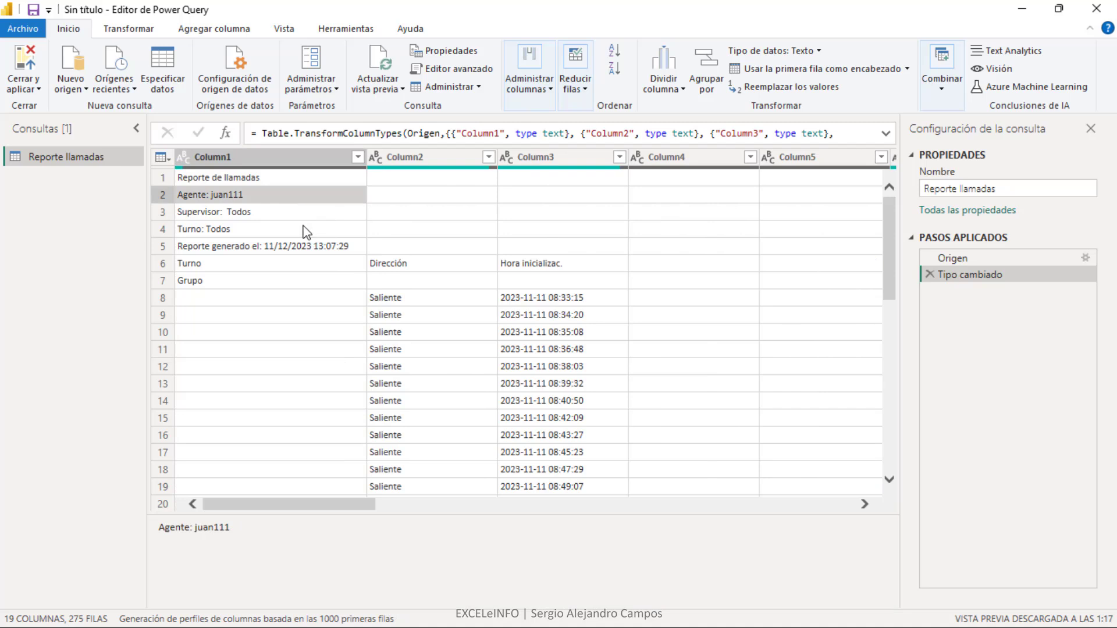
{"action": "left_click", "coordinate": [331, 182]}
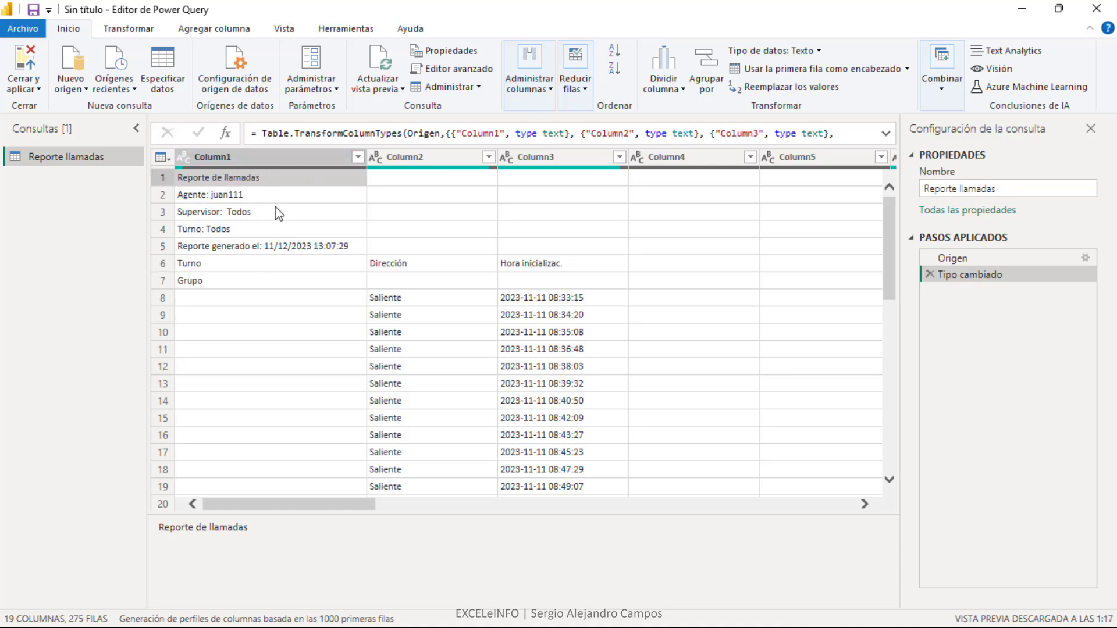
{"action": "left_click", "coordinate": [576, 83]}
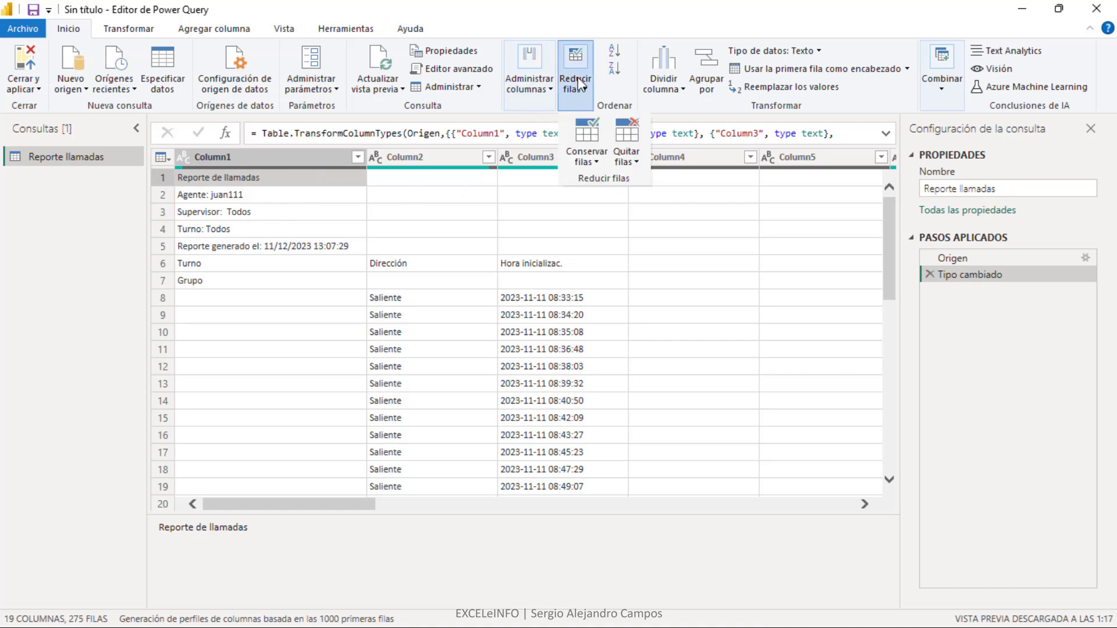
{"action": "left_click", "coordinate": [627, 157]}
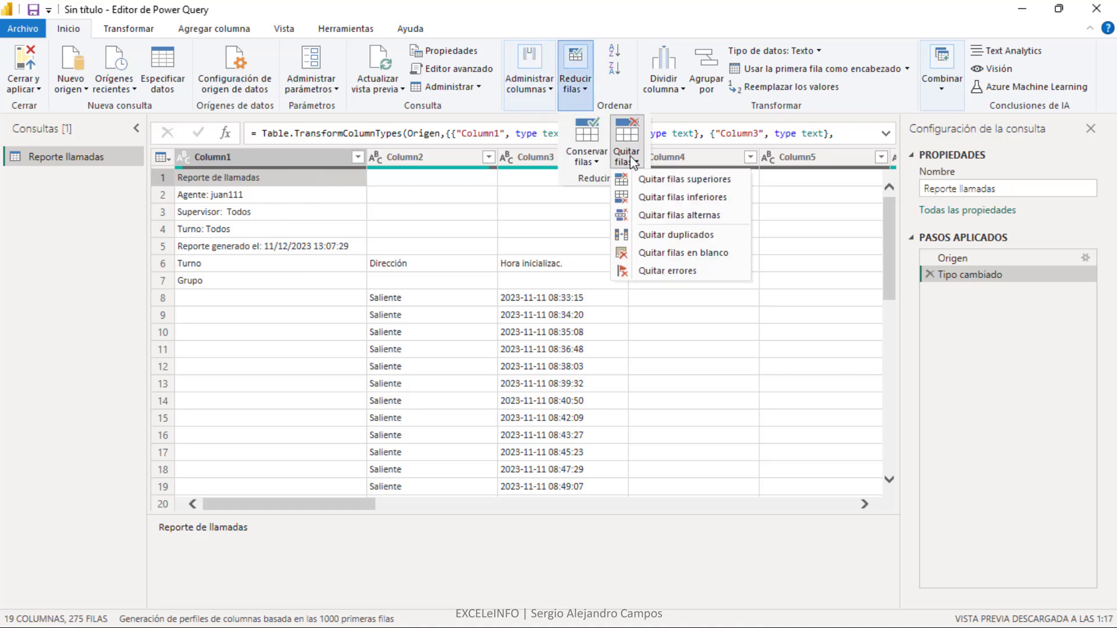
{"action": "left_click", "coordinate": [687, 182]}
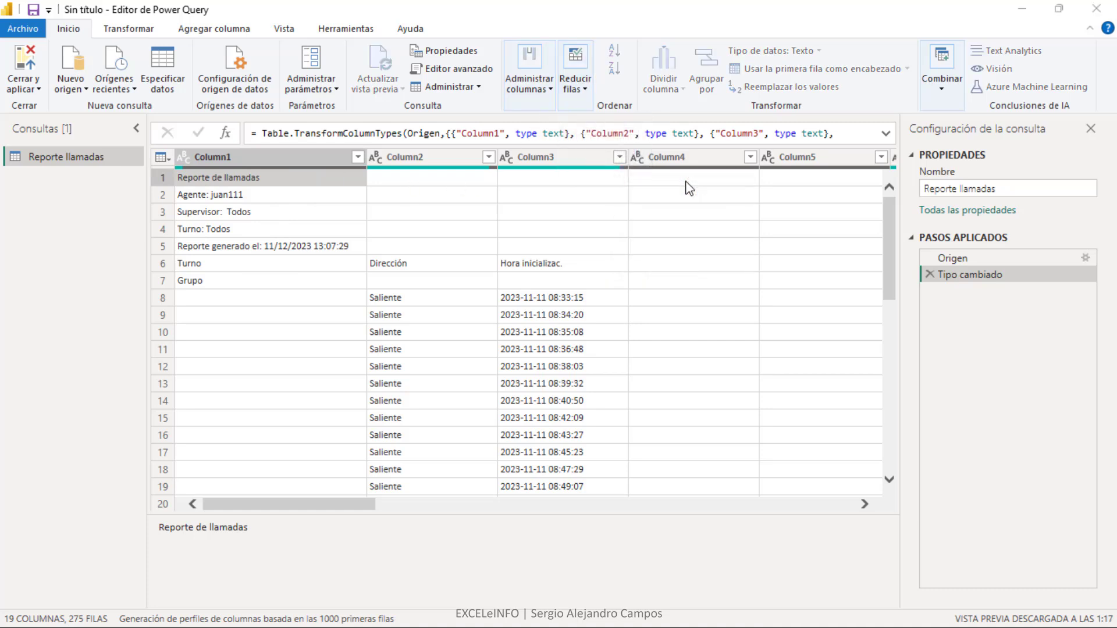
{"action": "type", "text": "5"}
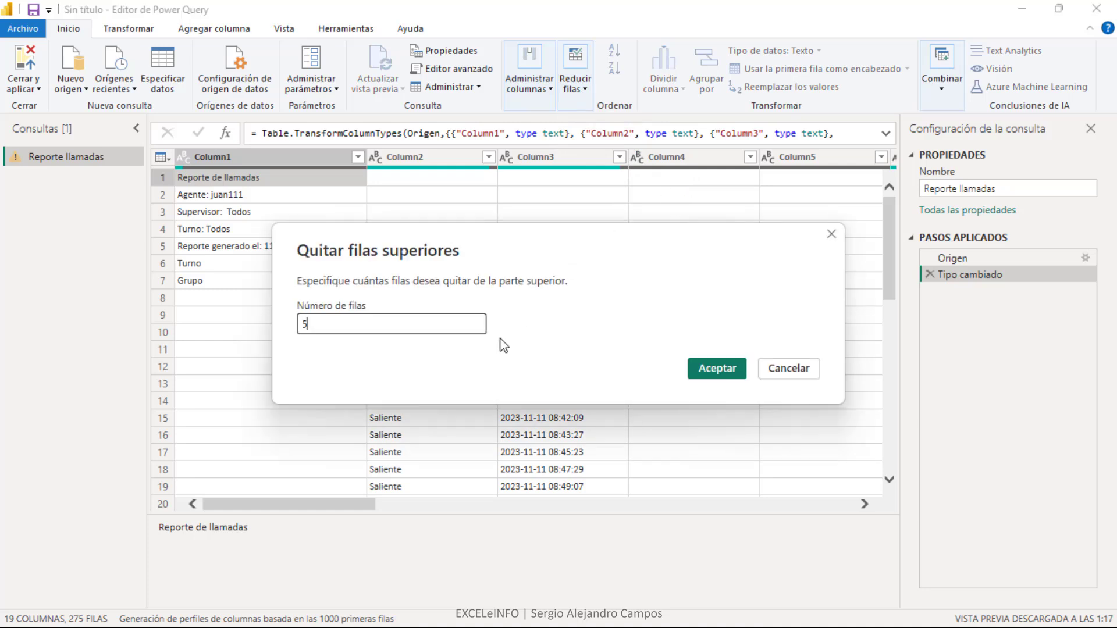
{"action": "left_click", "coordinate": [716, 369]}
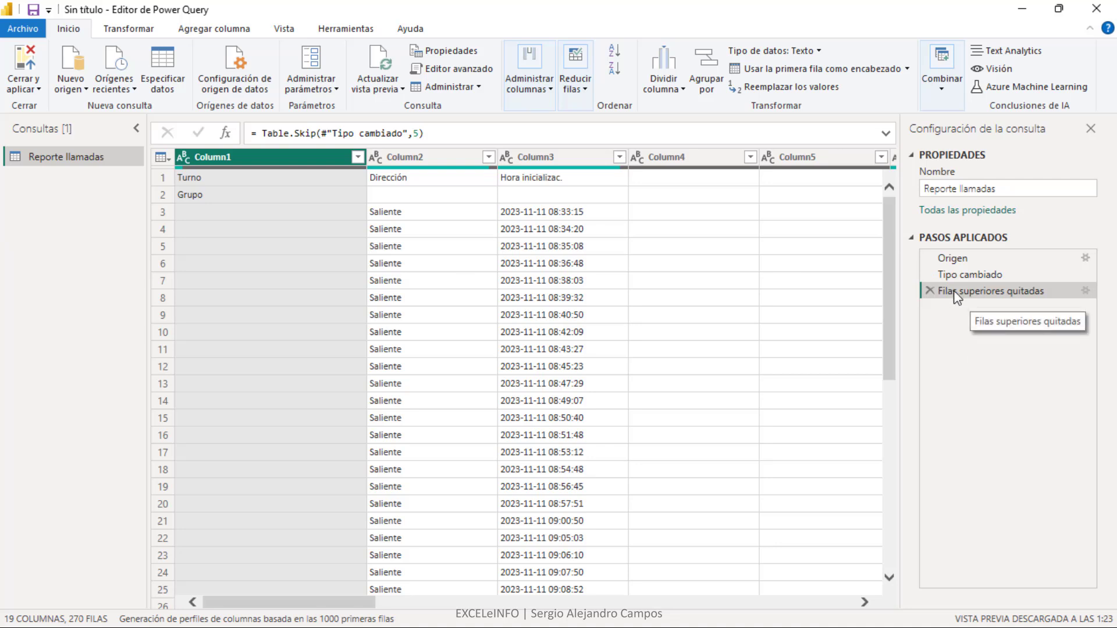
Verify the Filas superiores quitadas step still removes 5 rows.
{"action": "left_click", "coordinate": [1086, 291]}
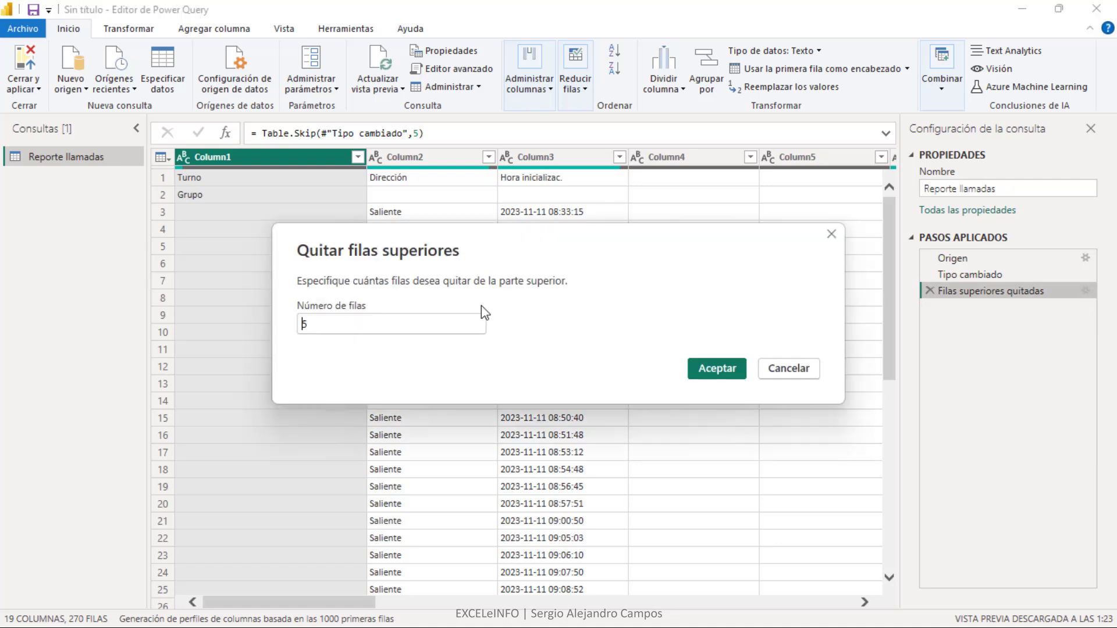
{"action": "left_click", "coordinate": [450, 323]}
{"action": "key", "text": "Return"}
{"action": "left_click_drag", "start_coordinate": [340, 605], "coordinate": [817, 591]}
{"action": "key", "text": "Home"}
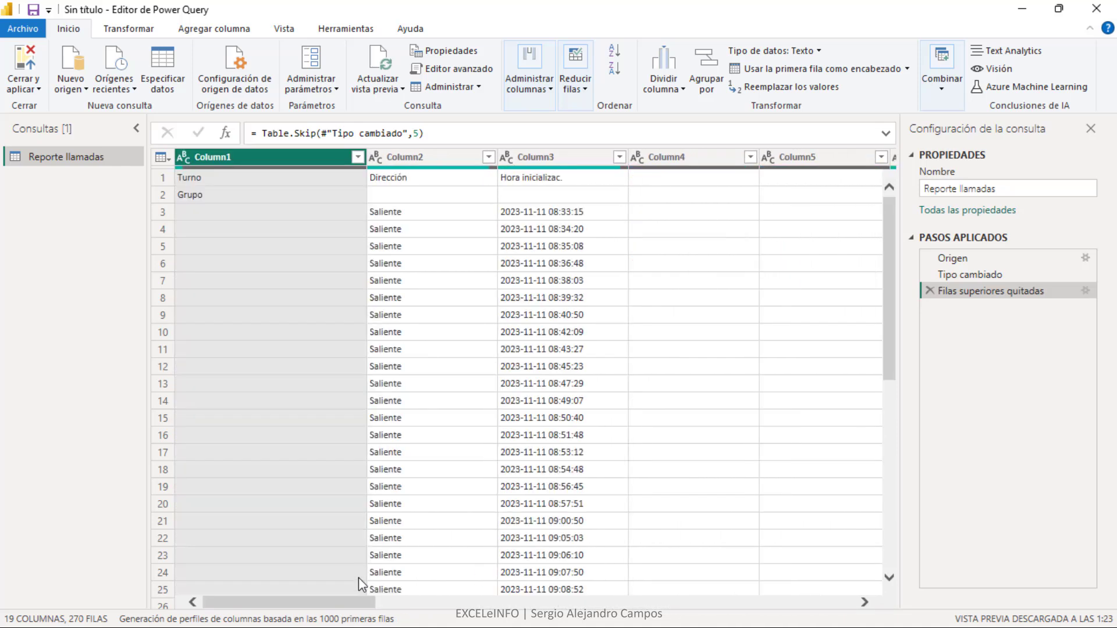
Select the empty Column4 and Column5.
{"action": "left_click_drag", "start_coordinate": [361, 605], "coordinate": [440, 610]}
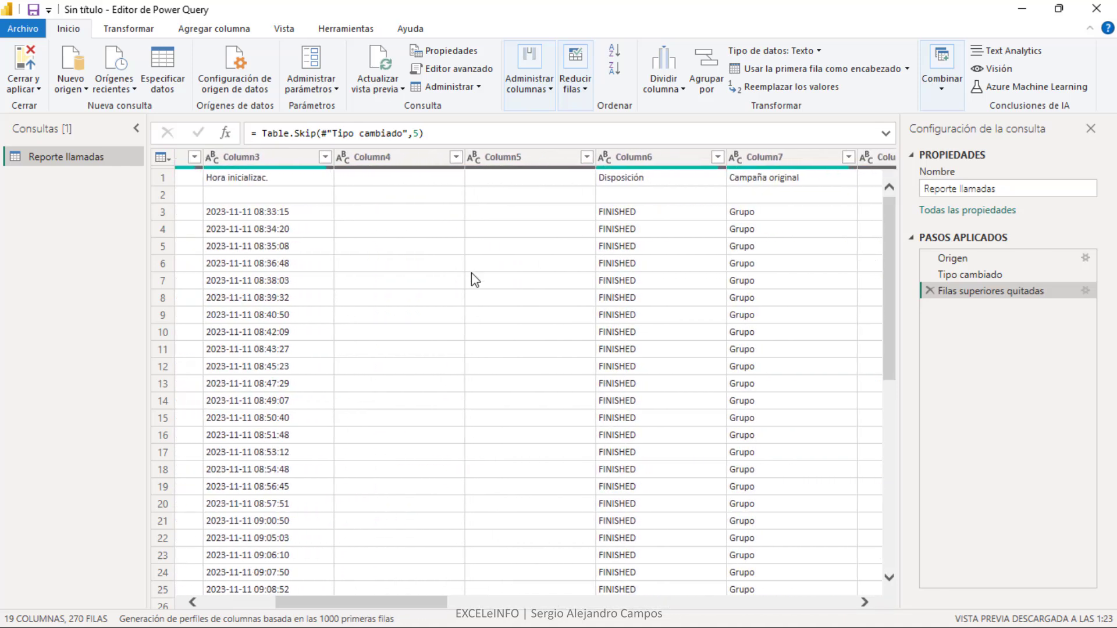
{"action": "left_click", "coordinate": [409, 160]}
{"action": "left_click", "coordinate": [408, 158]}
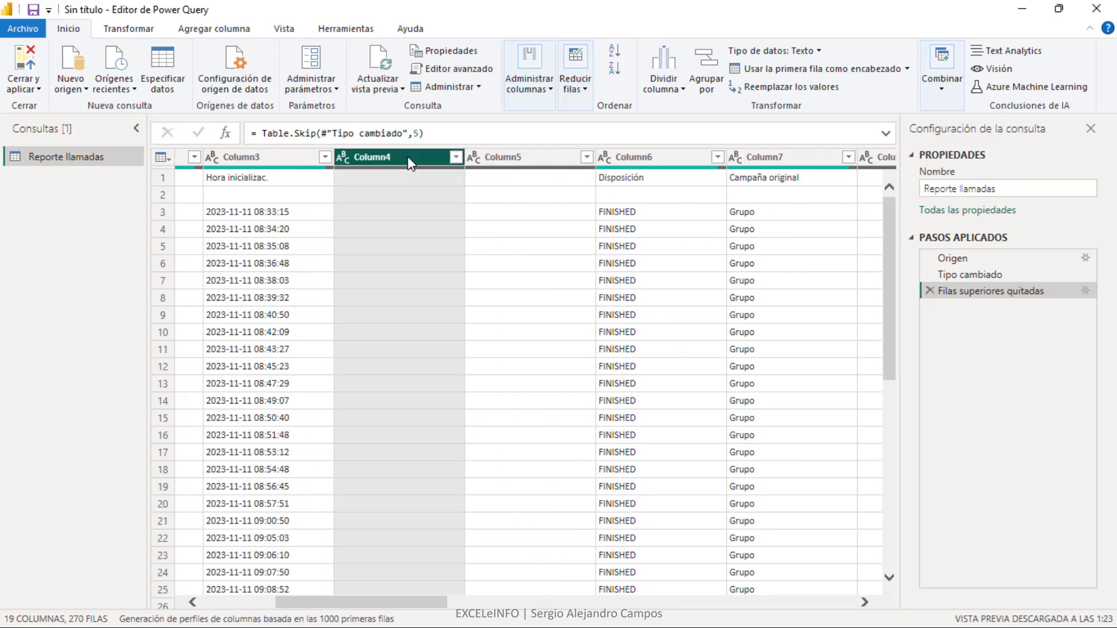
{"action": "left_click", "coordinate": [533, 164], "text": "ctrl"}
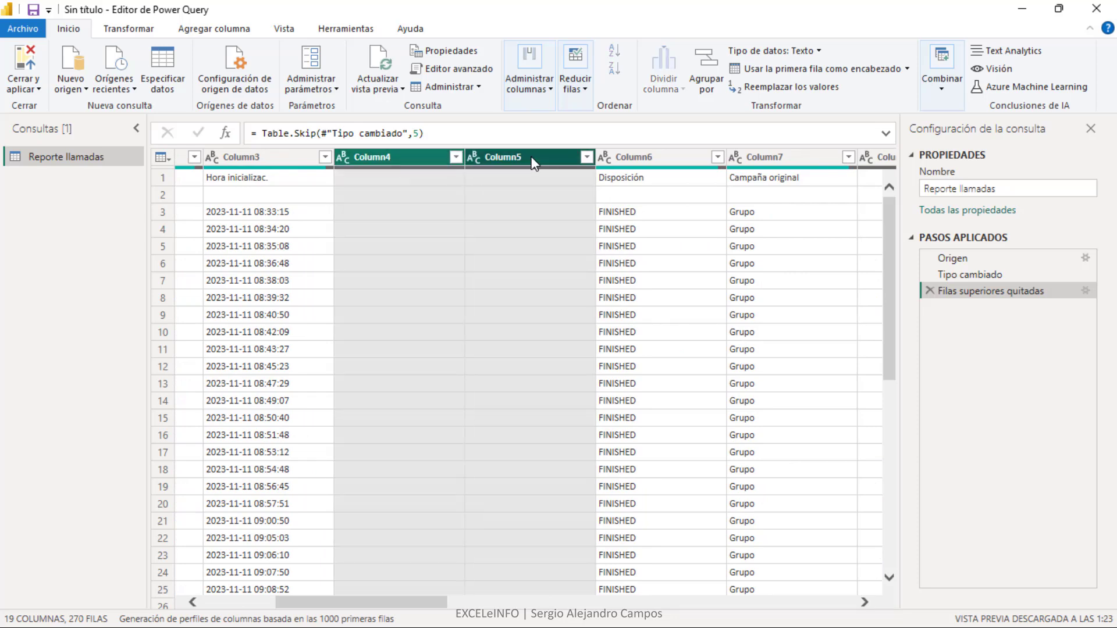
Add Column8, Column9, Column10 and Column14 to the selection and remove all six columns.
{"action": "left_click_drag", "start_coordinate": [440, 605], "coordinate": [582, 608]}
{"action": "left_click", "coordinate": [386, 157]}
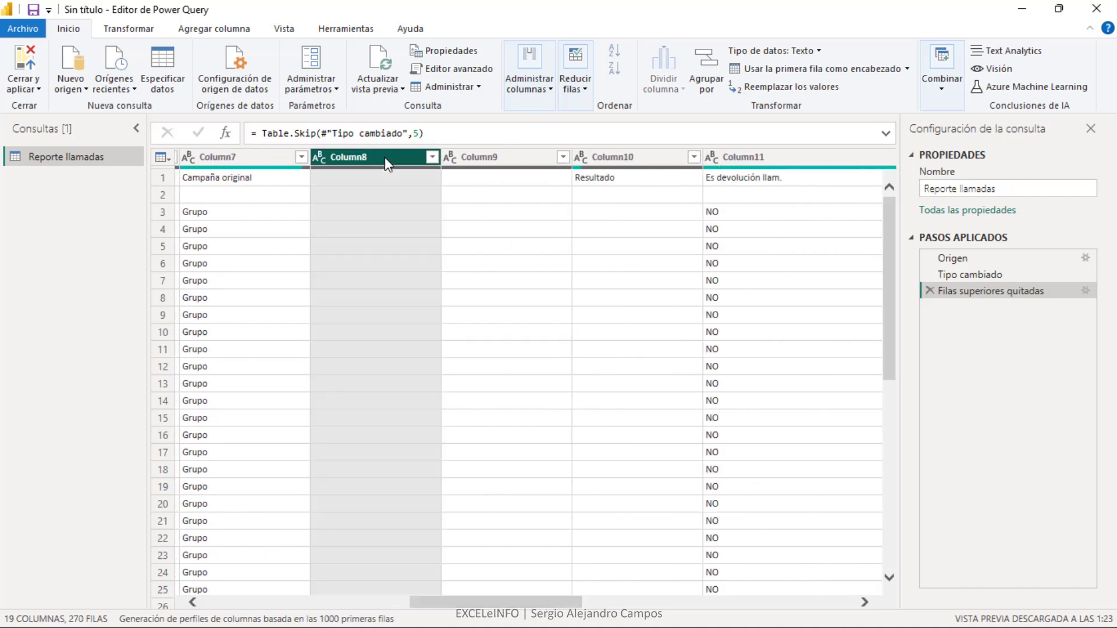
{"action": "left_click", "coordinate": [488, 153], "text": "ctrl"}
{"action": "left_click", "coordinate": [626, 159], "text": "ctrl"}
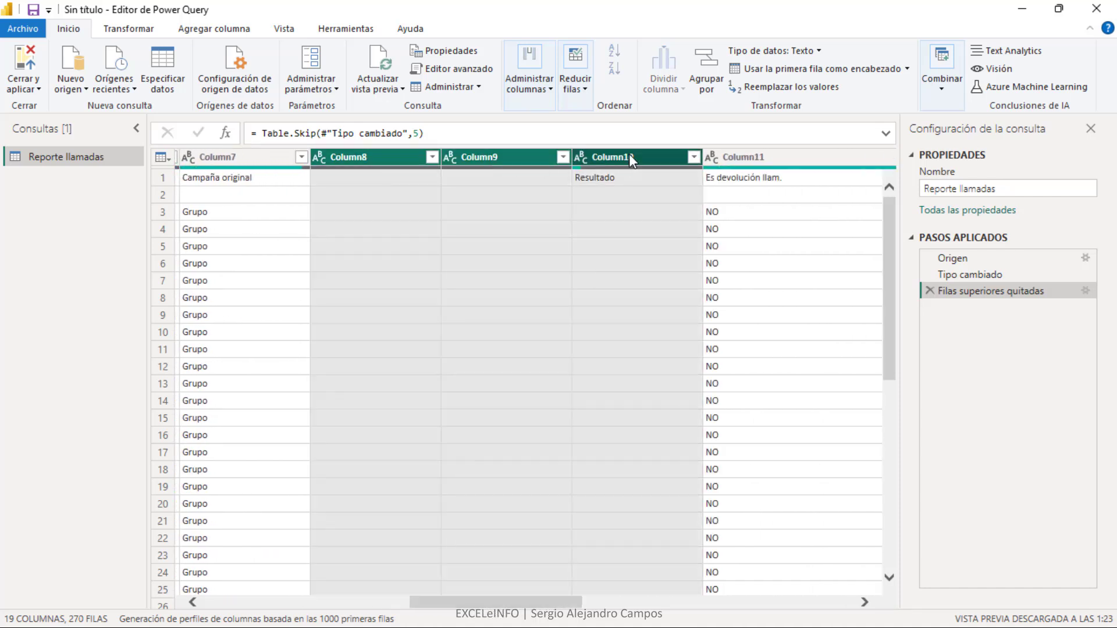
{"action": "left_click", "coordinate": [686, 603]}
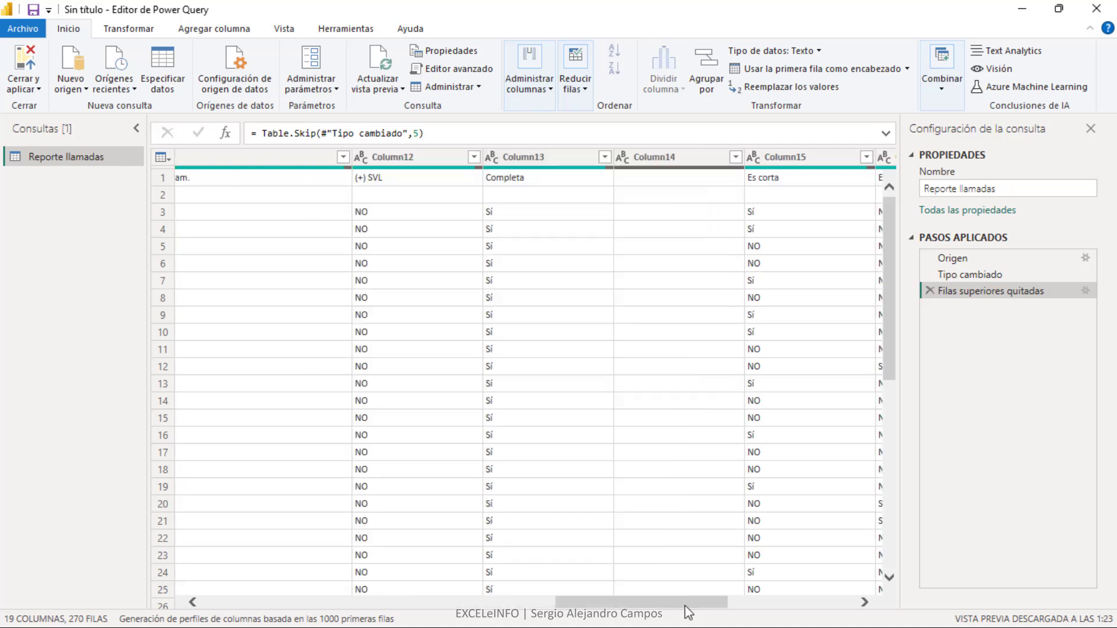
{"action": "left_click", "coordinate": [669, 153], "text": "ctrl"}
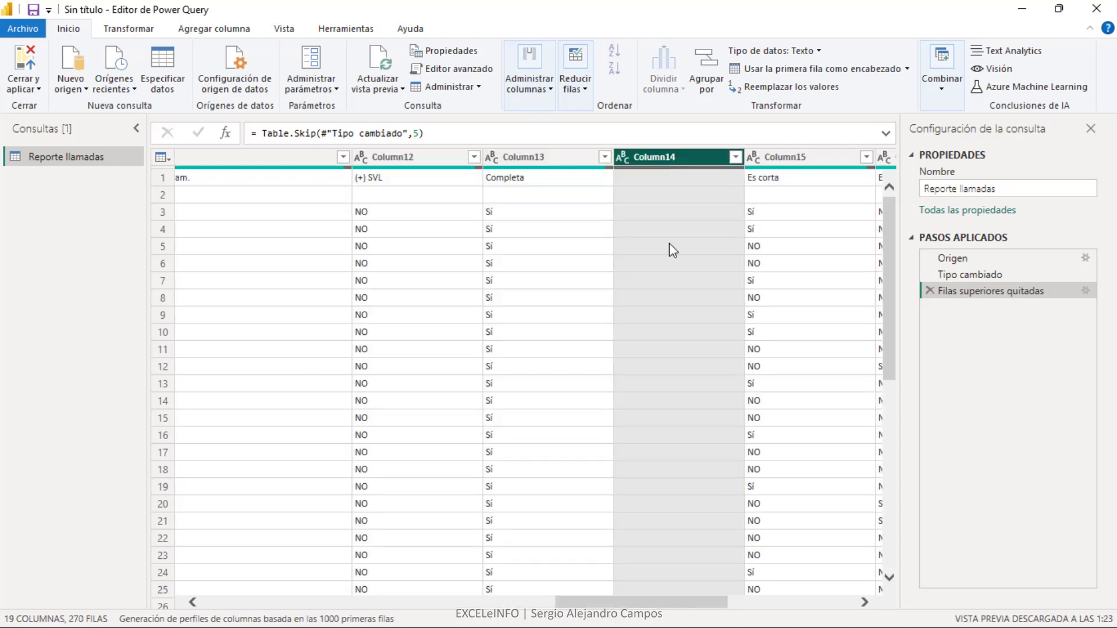
{"action": "scroll", "coordinate": [714, 605], "scroll_direction": "right", "scroll_amount": 1}
{"action": "scroll", "coordinate": [716, 608], "scroll_direction": "right", "scroll_amount": 1}
{"action": "scroll", "coordinate": [755, 608], "scroll_direction": "left", "scroll_amount": 1}
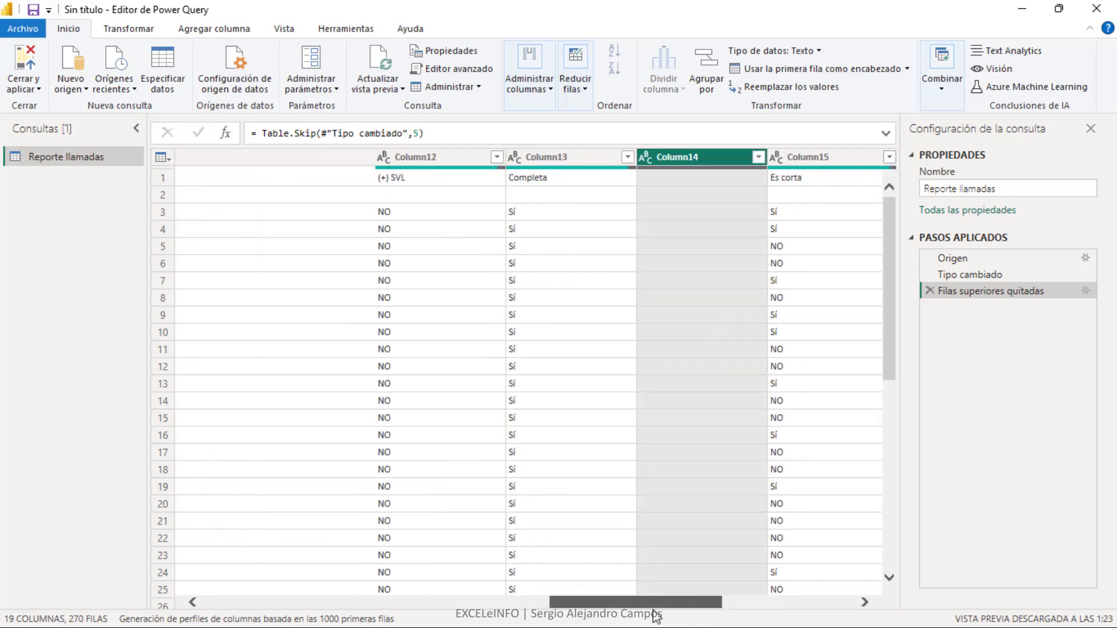
{"action": "scroll", "coordinate": [653, 608], "scroll_direction": "left", "scroll_amount": 10}
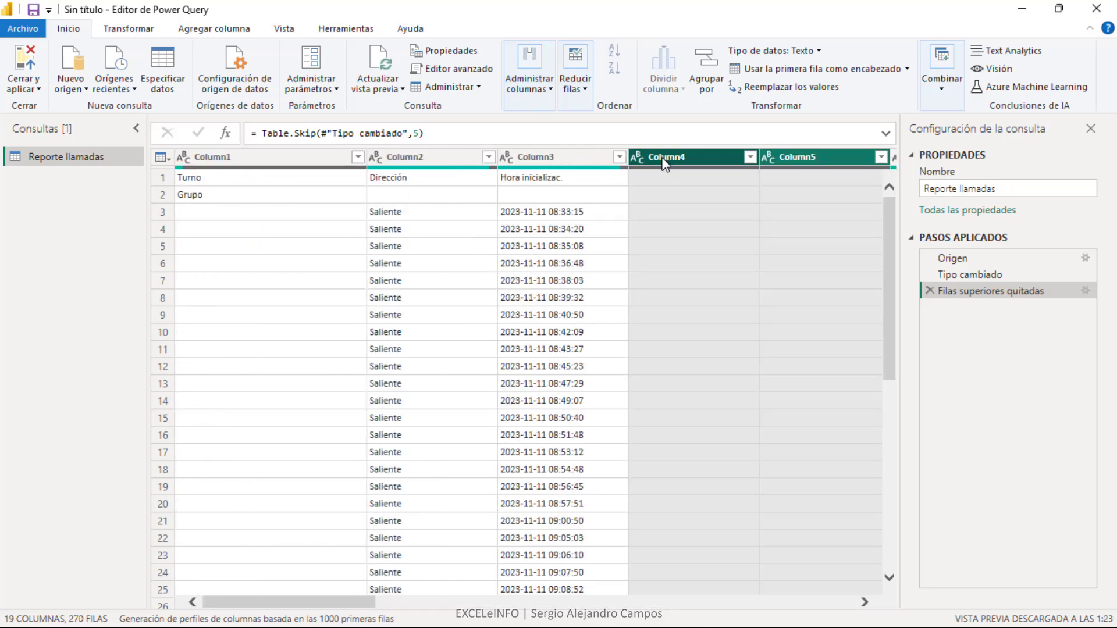
{"action": "right_click", "coordinate": [664, 163]}
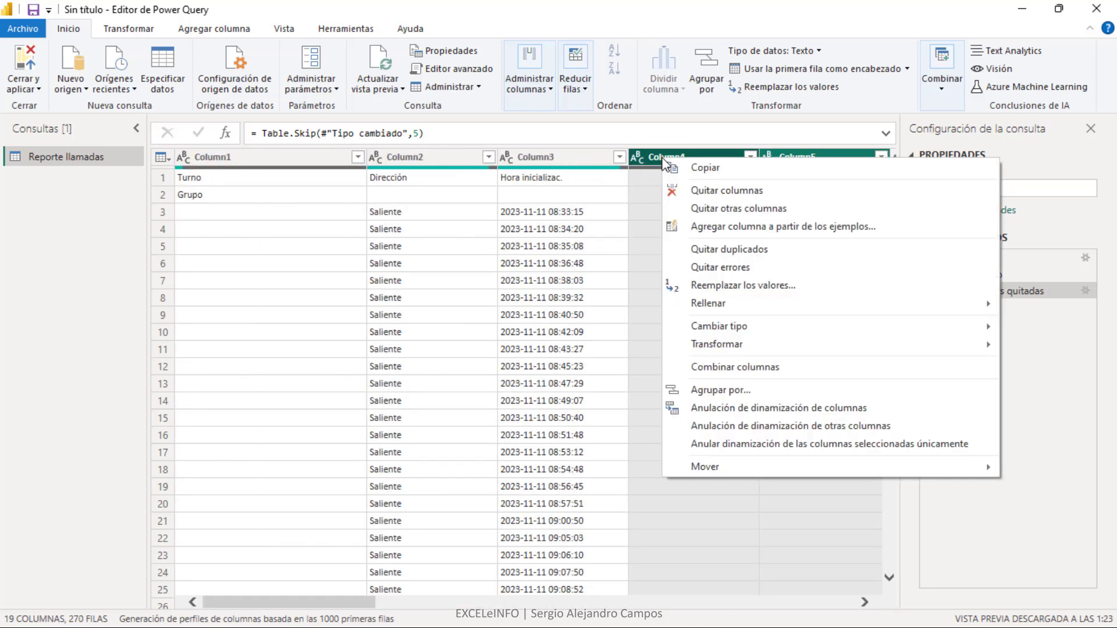
{"action": "left_click", "coordinate": [756, 194]}
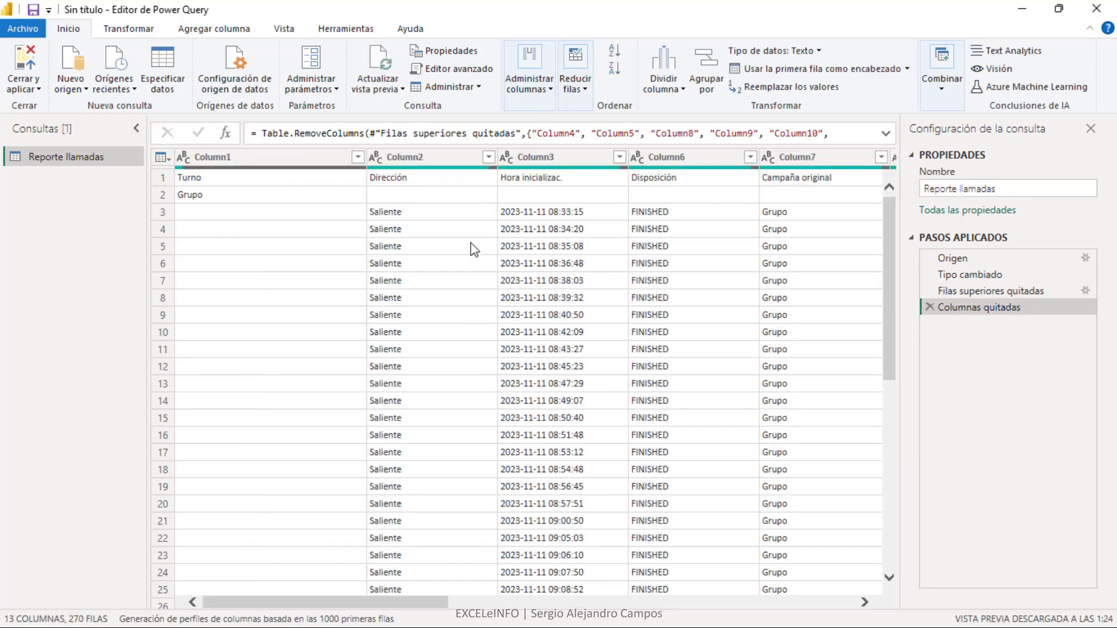
Check the Turno, Dirección, Disposición and Campaña original values, then promote row 1 to headers.
{"action": "left_click", "coordinate": [324, 182]}
{"action": "left_click", "coordinate": [441, 182]}
{"action": "left_click", "coordinate": [641, 180]}
{"action": "left_click", "coordinate": [788, 182]}
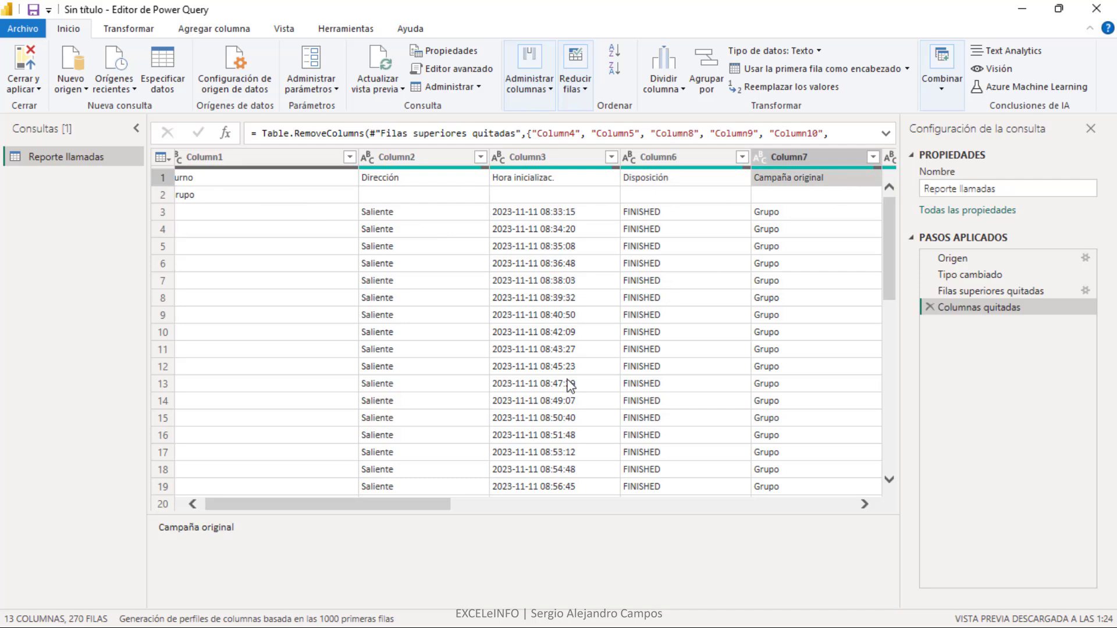
{"action": "left_click_drag", "start_coordinate": [399, 504], "coordinate": [165, 163]}
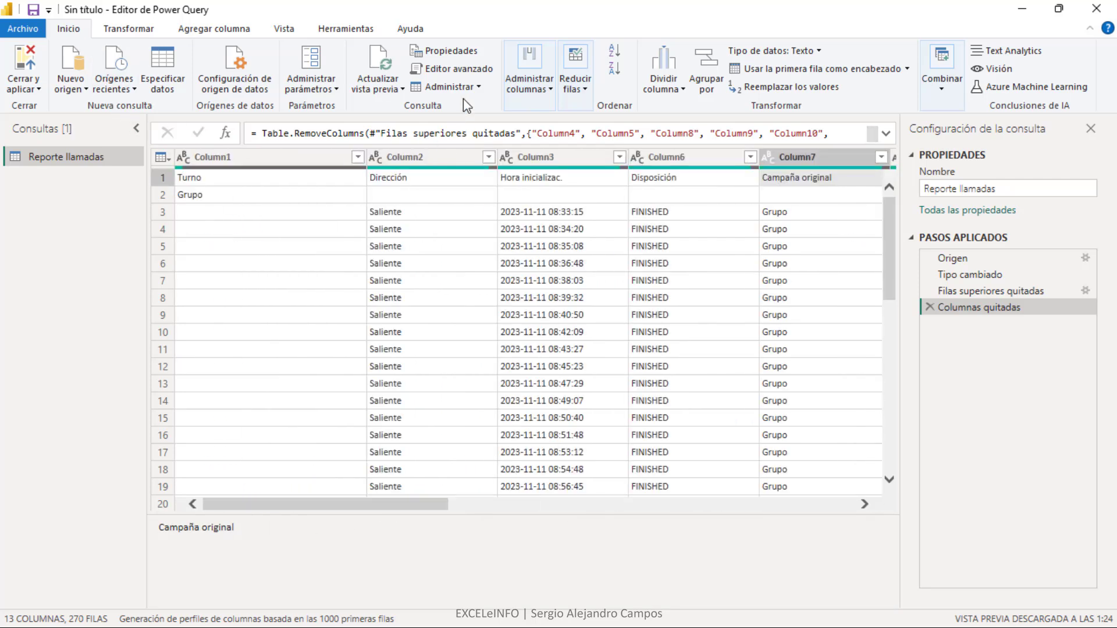
{"action": "left_click", "coordinate": [809, 70]}
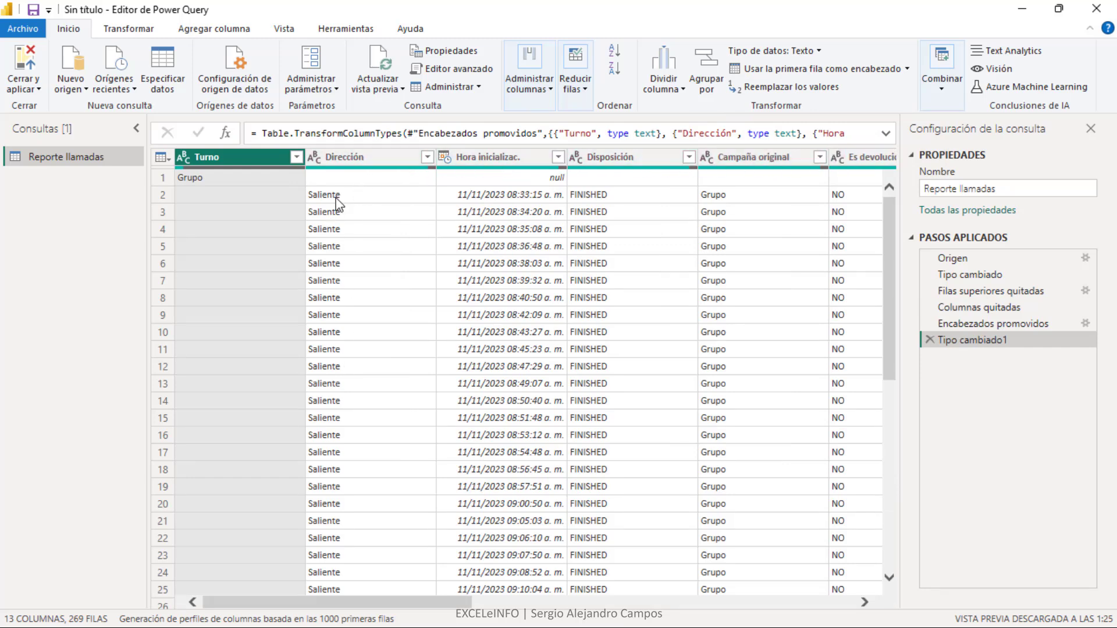
Inspect the Turno column's first rows: Grupo in row 1, blanks below.
{"action": "left_click_drag", "start_coordinate": [381, 603], "coordinate": [750, 603]}
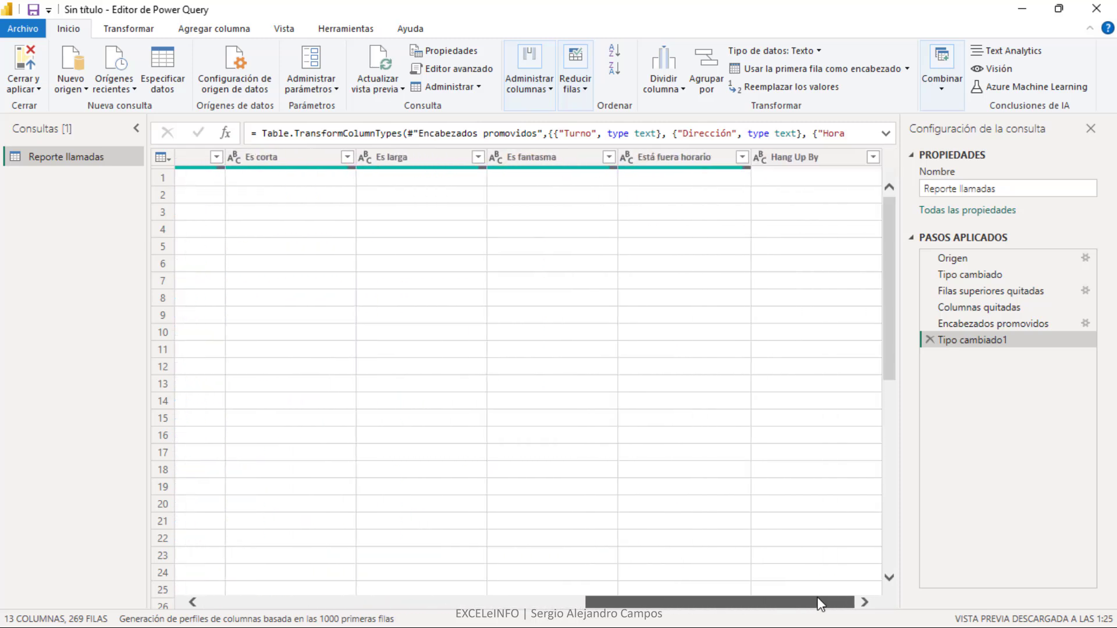
{"action": "key", "text": "ctrl+Home"}
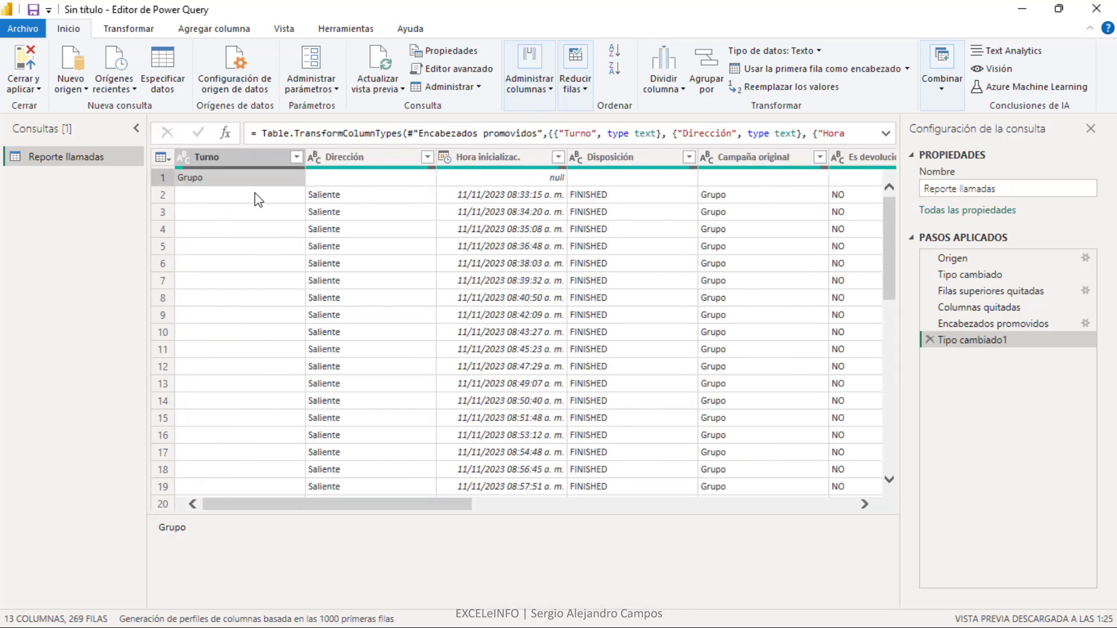
{"action": "left_click", "coordinate": [257, 209]}
{"action": "left_click", "coordinate": [262, 198]}
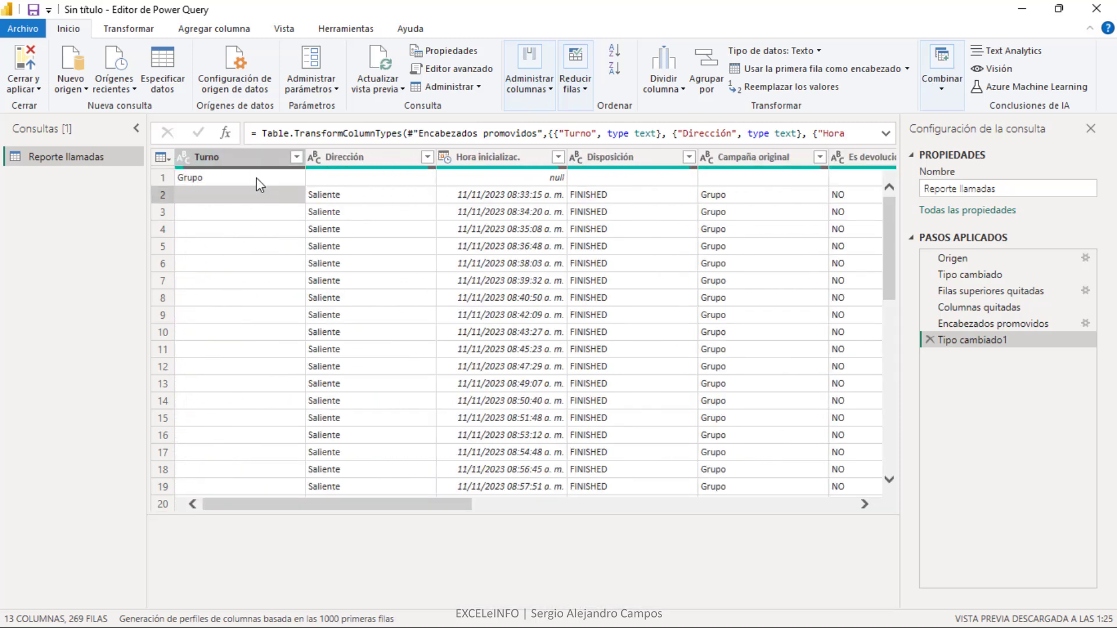
{"action": "left_click", "coordinate": [256, 177]}
{"action": "left_click", "coordinate": [255, 194]}
{"action": "left_click", "coordinate": [213, 181]}
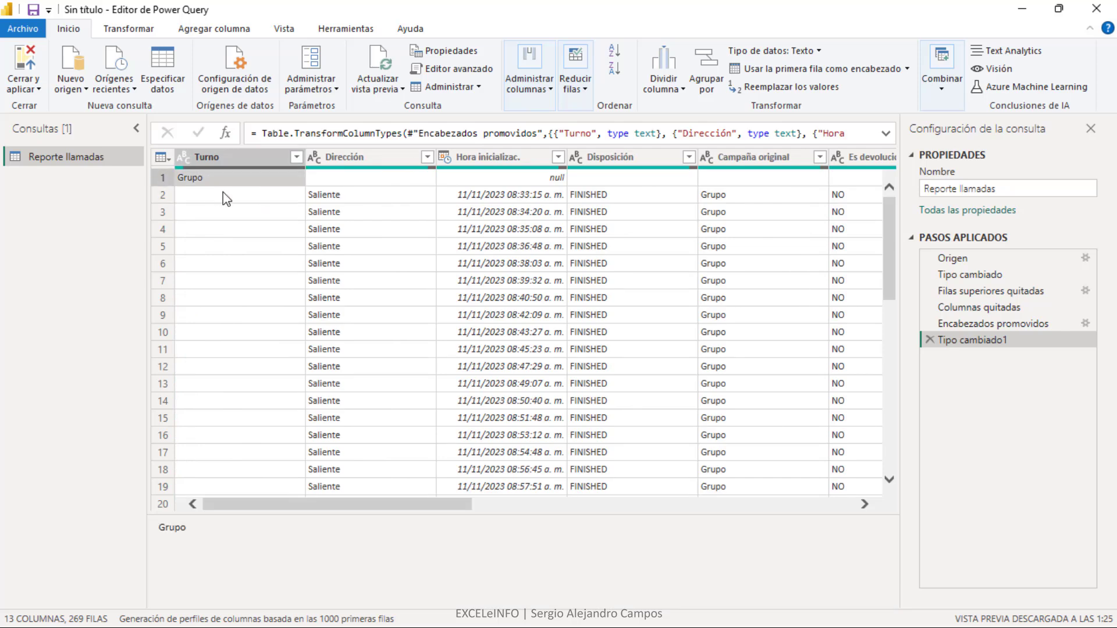
Replace the blank Turno values with 'Grupo', then check the empty Dirección cells.
{"action": "right_click", "coordinate": [238, 157]}
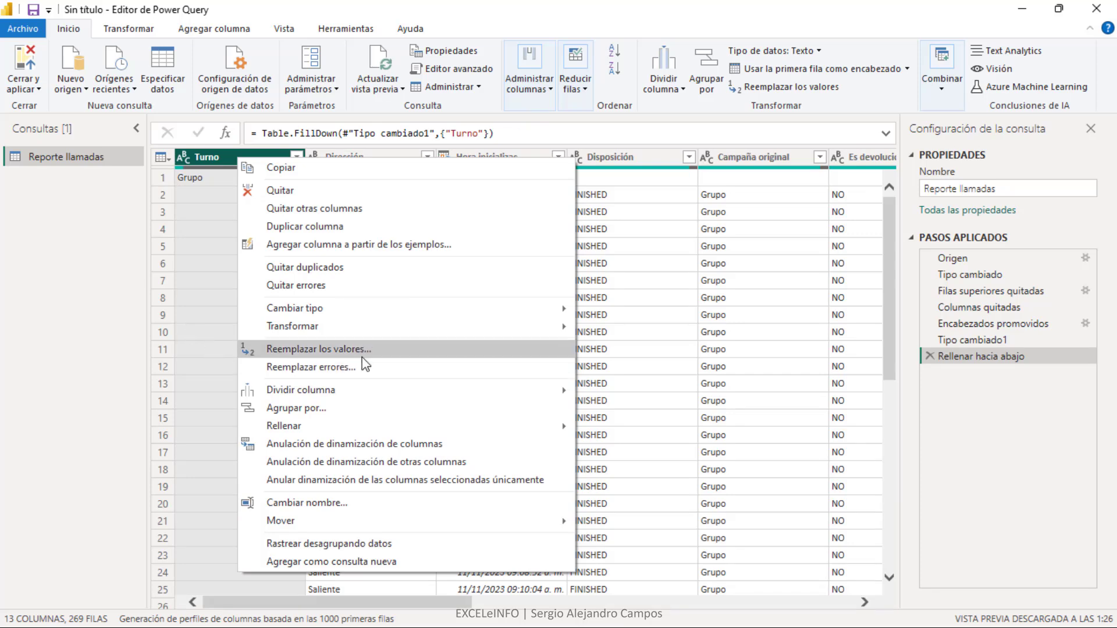
{"action": "left_click", "coordinate": [378, 348]}
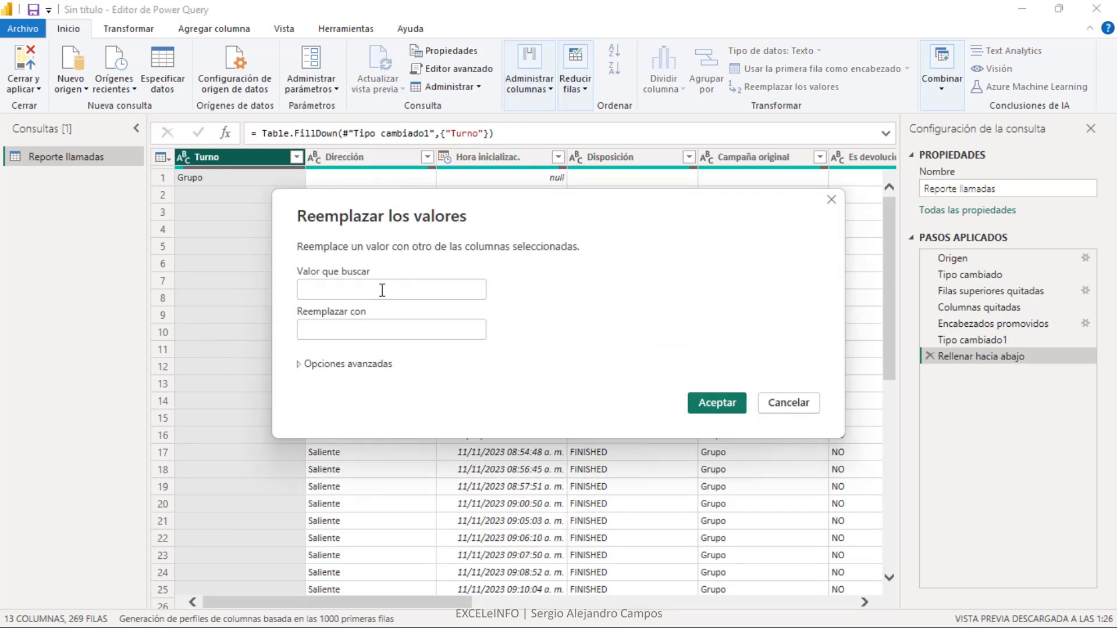
{"action": "left_click", "coordinate": [387, 335]}
{"action": "type", "text": "Gru"}
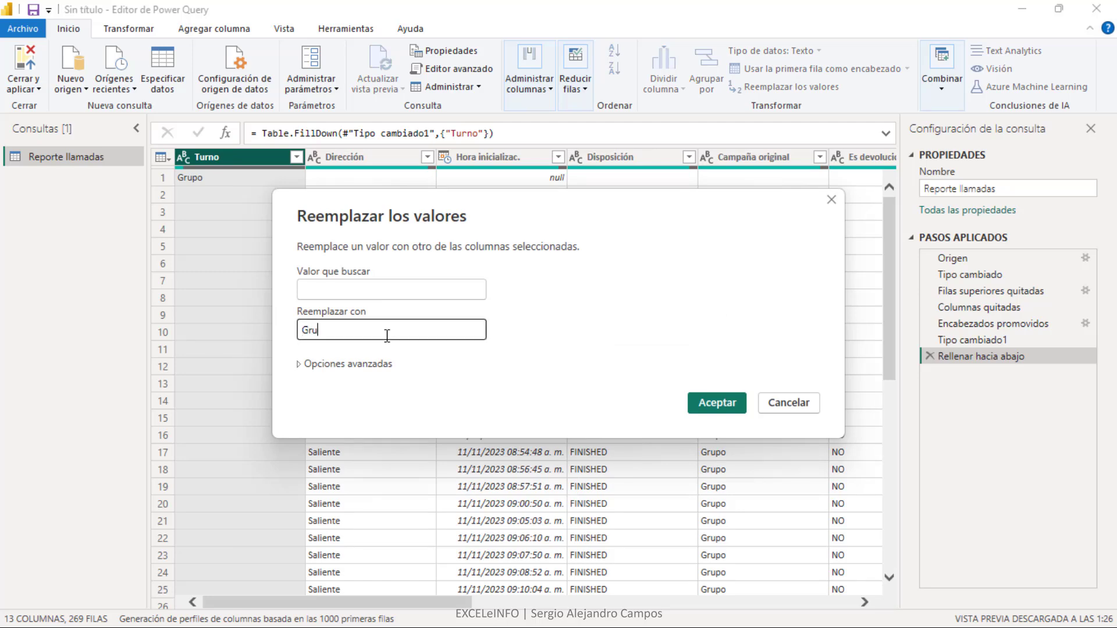
{"action": "type", "text": "po"}
{"action": "left_click", "coordinate": [712, 401]}
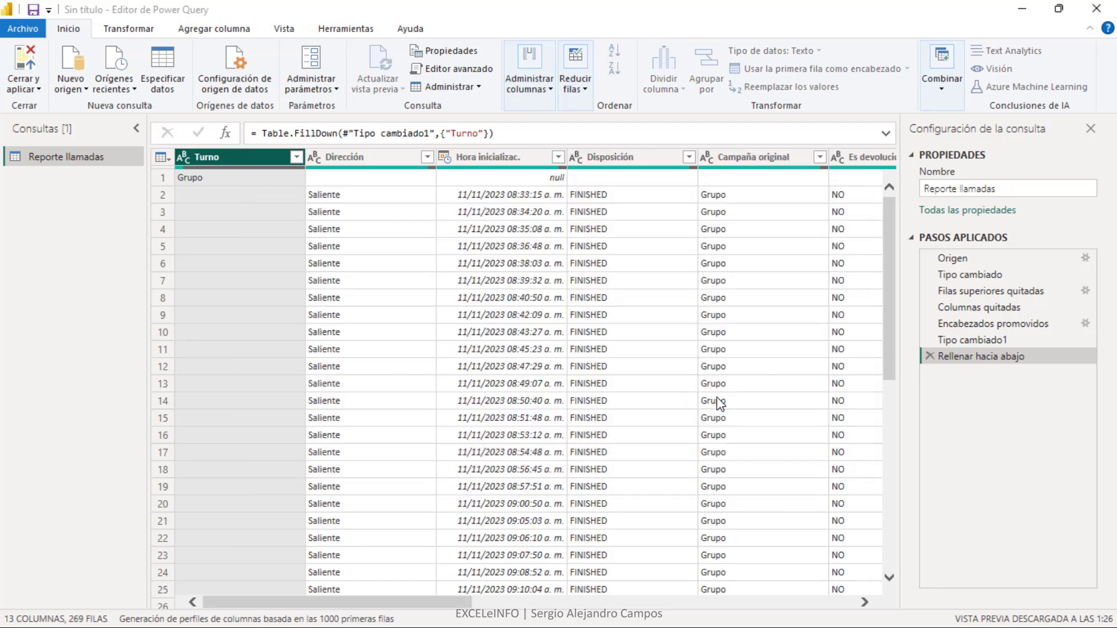
{"action": "left_click", "coordinate": [361, 177]}
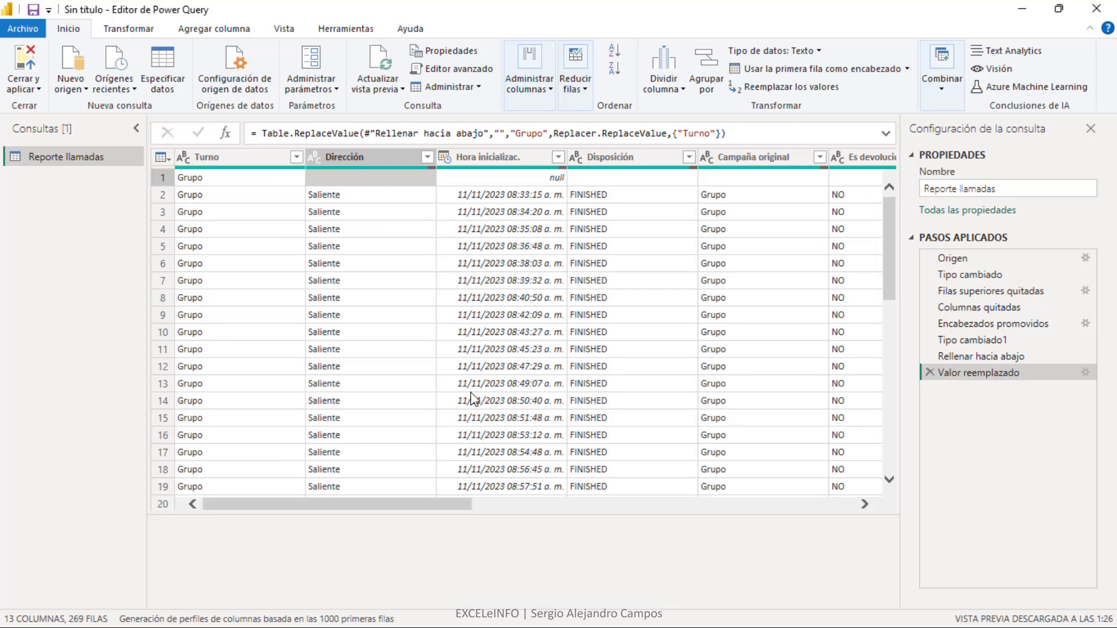
{"action": "left_click_drag", "start_coordinate": [889, 207], "coordinate": [891, 483]}
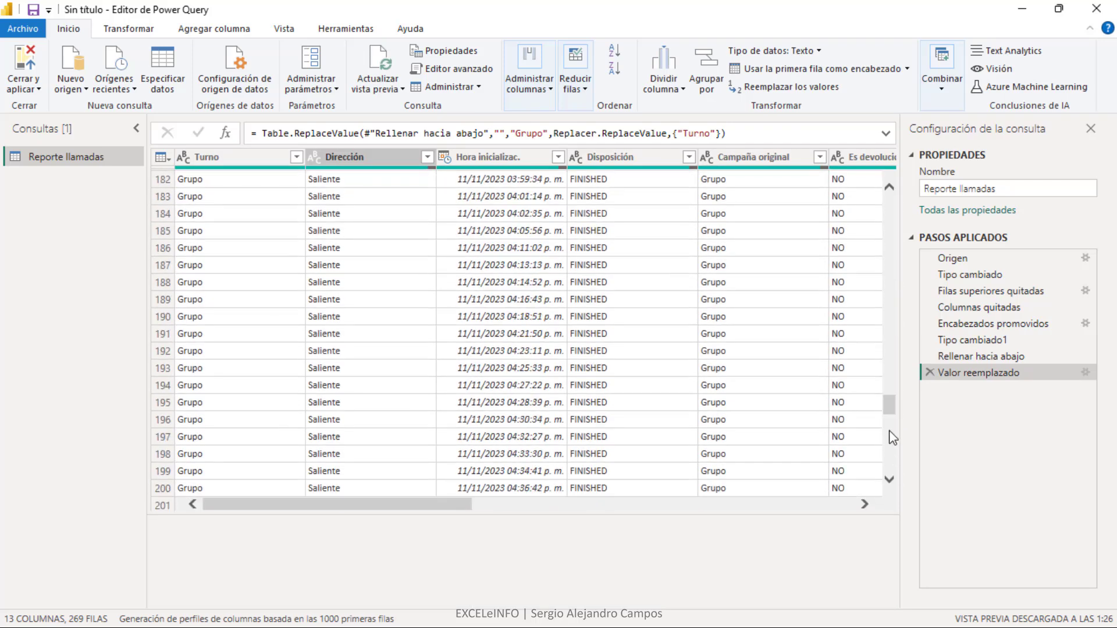
{"action": "mouse_move", "coordinate": [892, 445]}
{"action": "left_mouse_down"}
{"action": "mouse_move", "coordinate": [885, 481]}
{"action": "mouse_move", "coordinate": [890, 198]}
{"action": "left_mouse_up"}
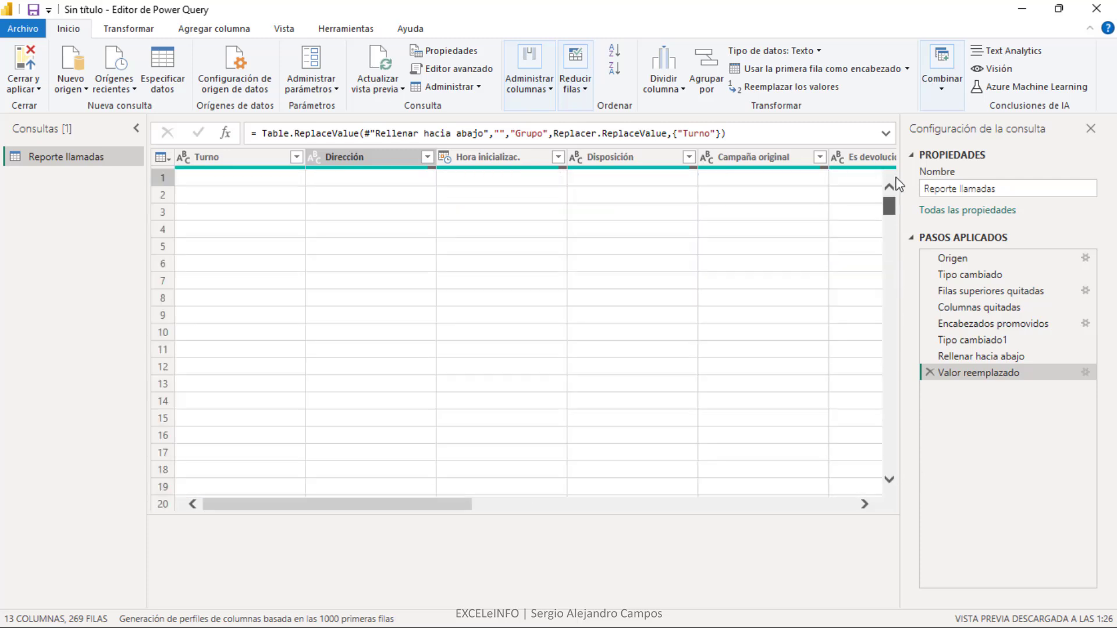
Filter out '(en blanco)' in Dirección, leaving only Saliente calls in 265 rows.
{"action": "left_click", "coordinate": [428, 157]}
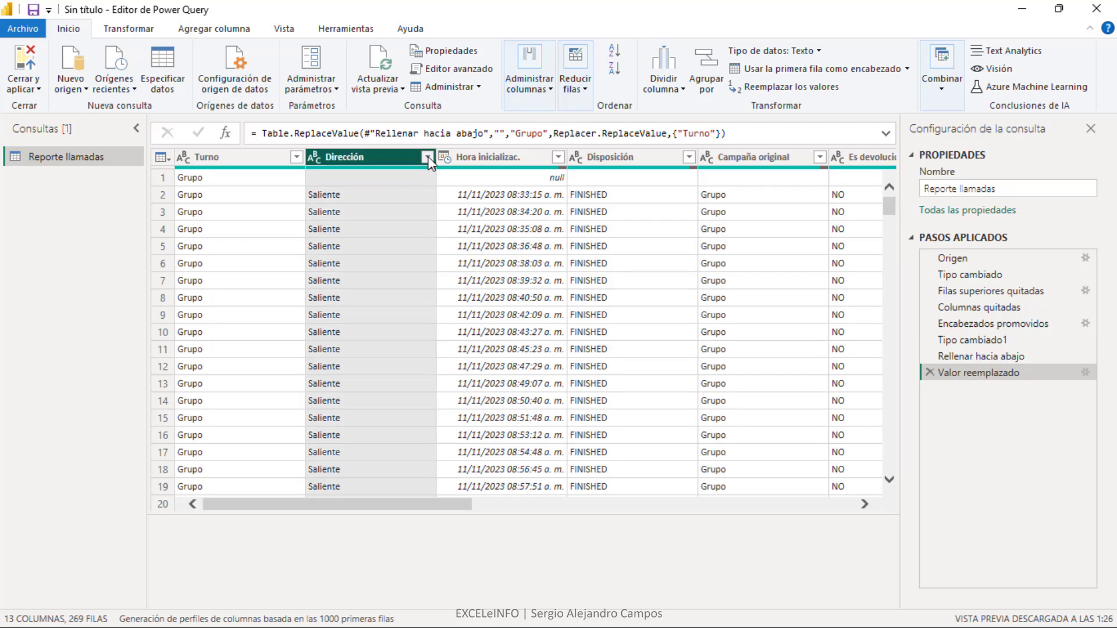
{"action": "left_click", "coordinate": [199, 349]}
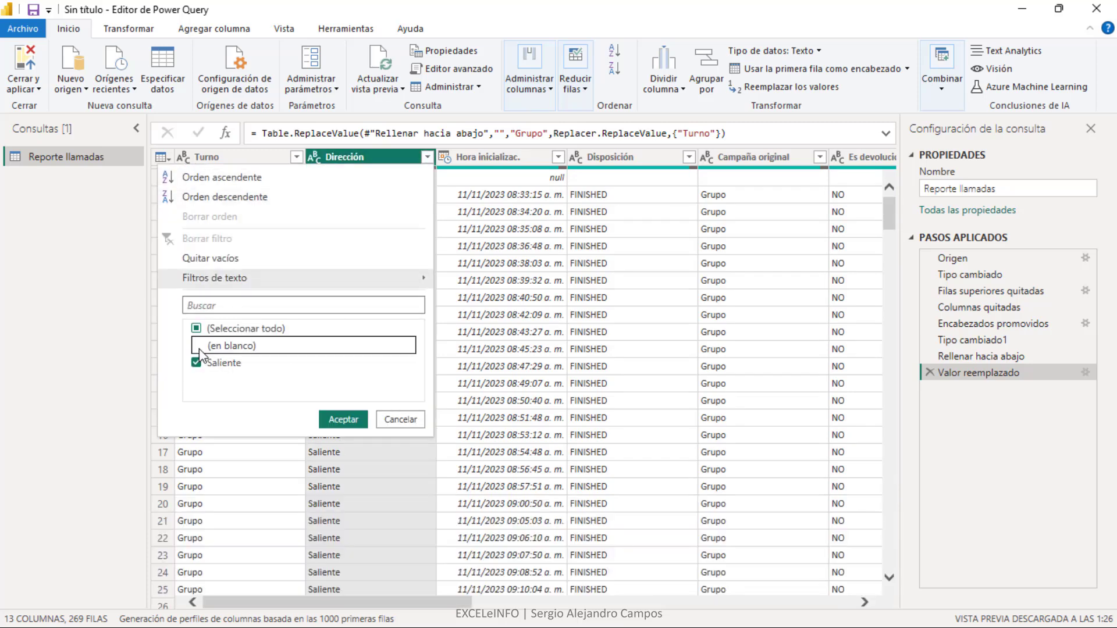
{"action": "key", "text": "Return"}
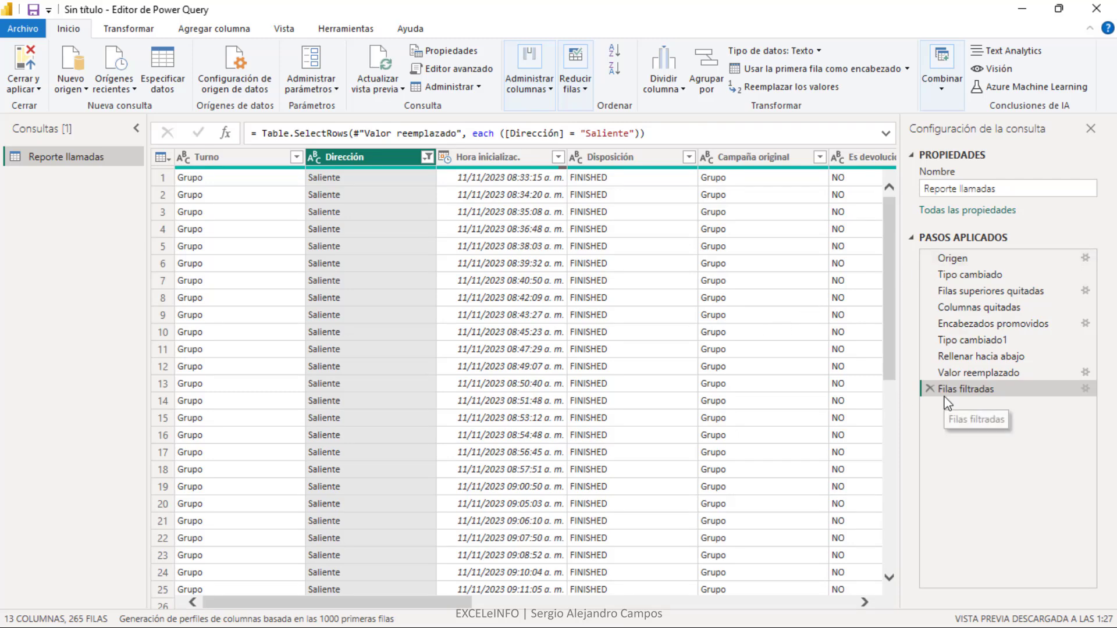
{"action": "mouse_move", "coordinate": [980, 356]}
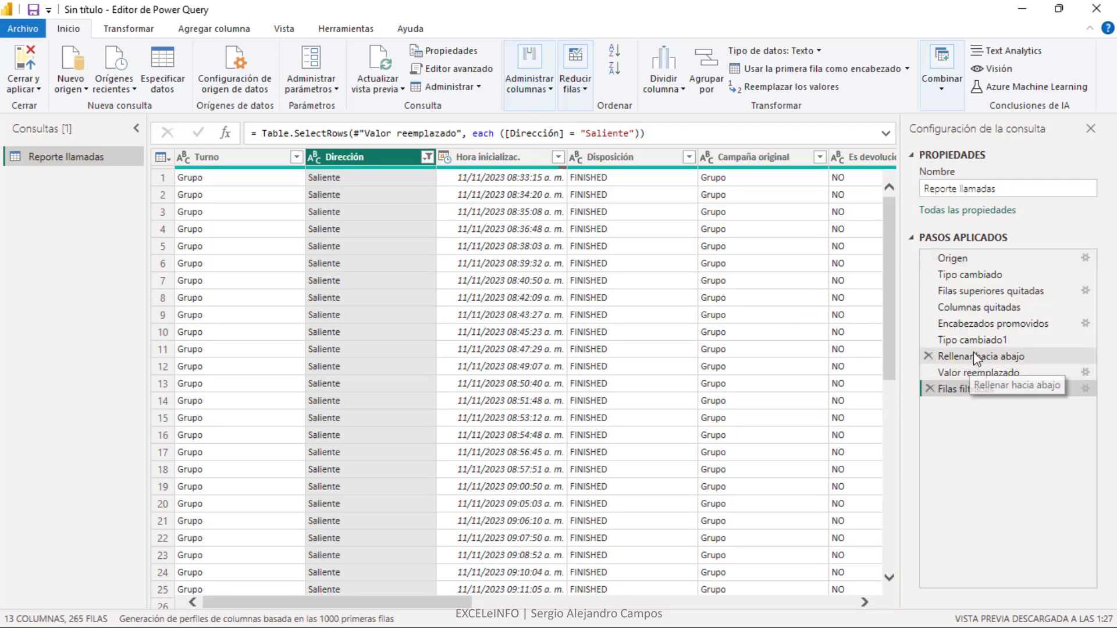
{"action": "left_click", "coordinate": [192, 177]}
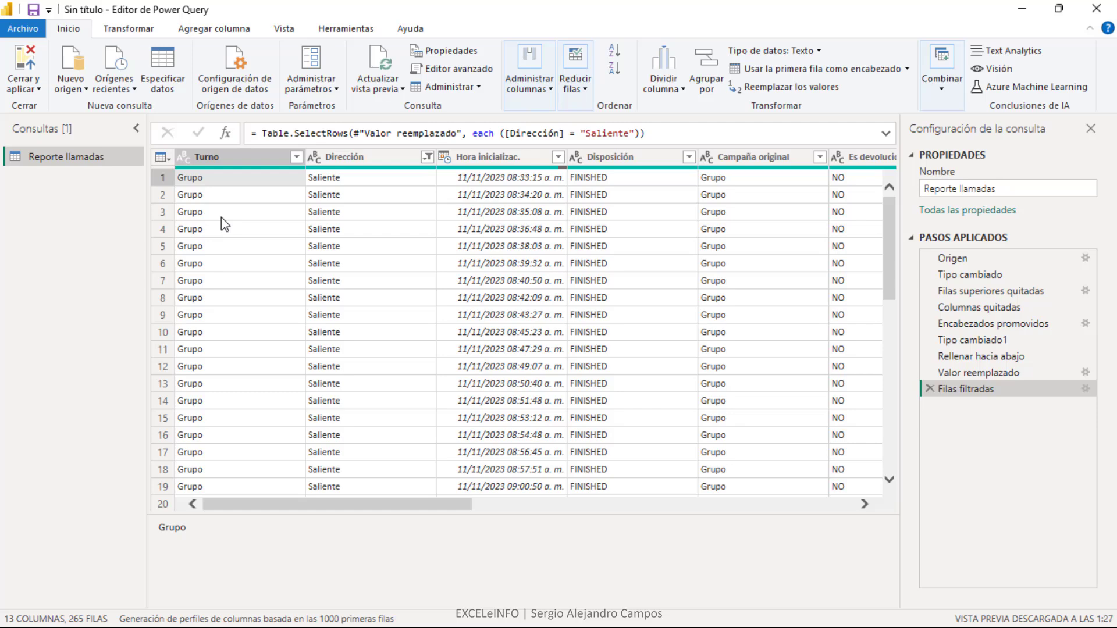
{"action": "left_click", "coordinate": [186, 158]}
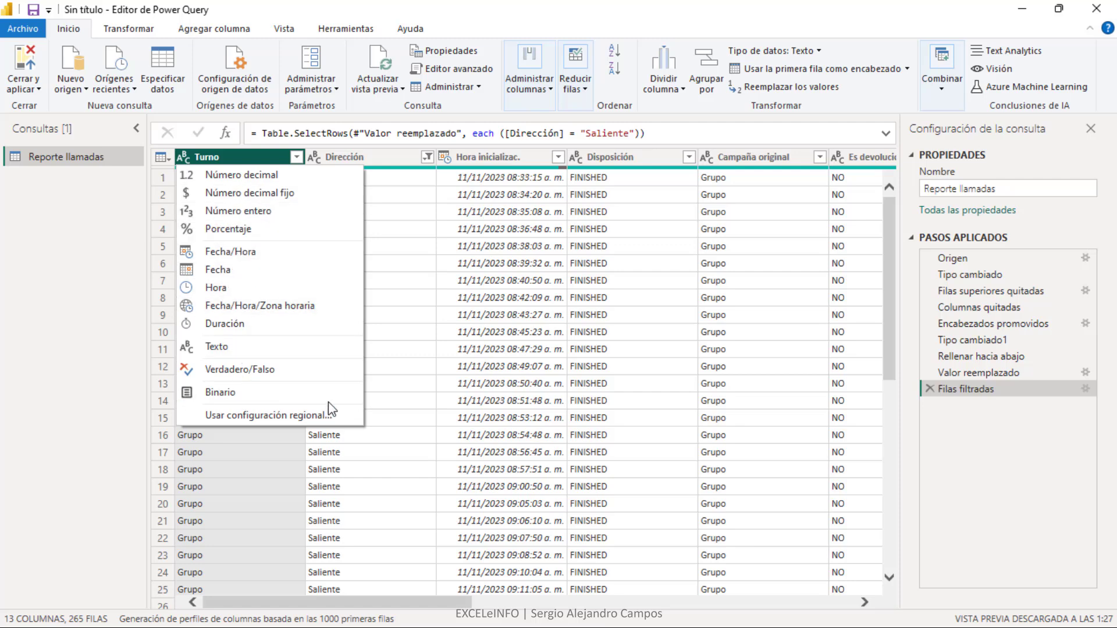
{"action": "left_click", "coordinate": [573, 7]}
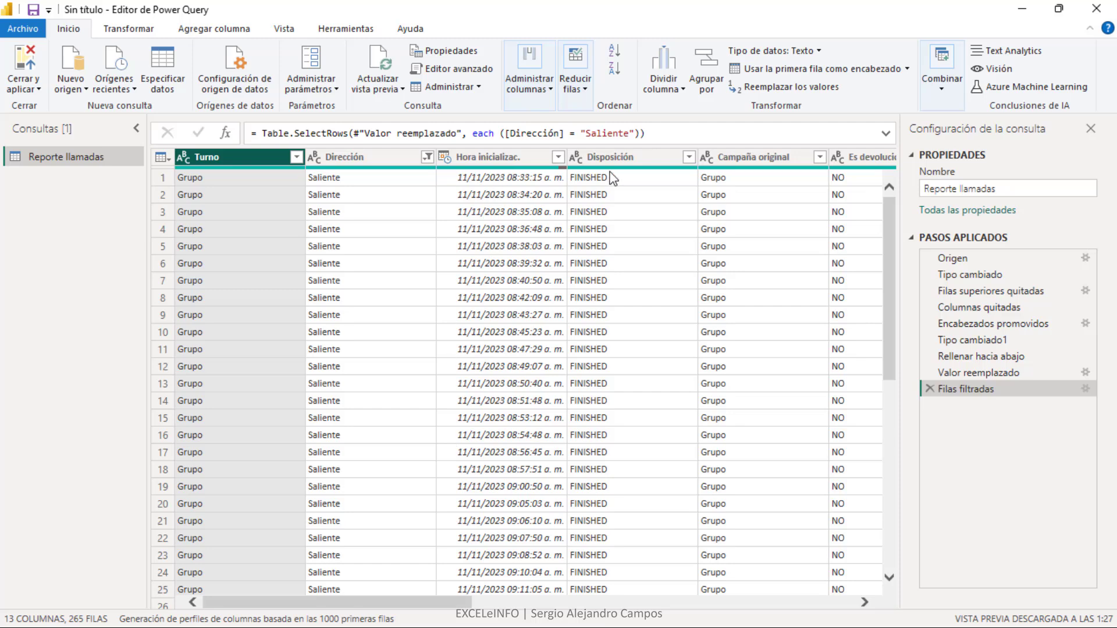
{"action": "left_click", "coordinate": [183, 159]}
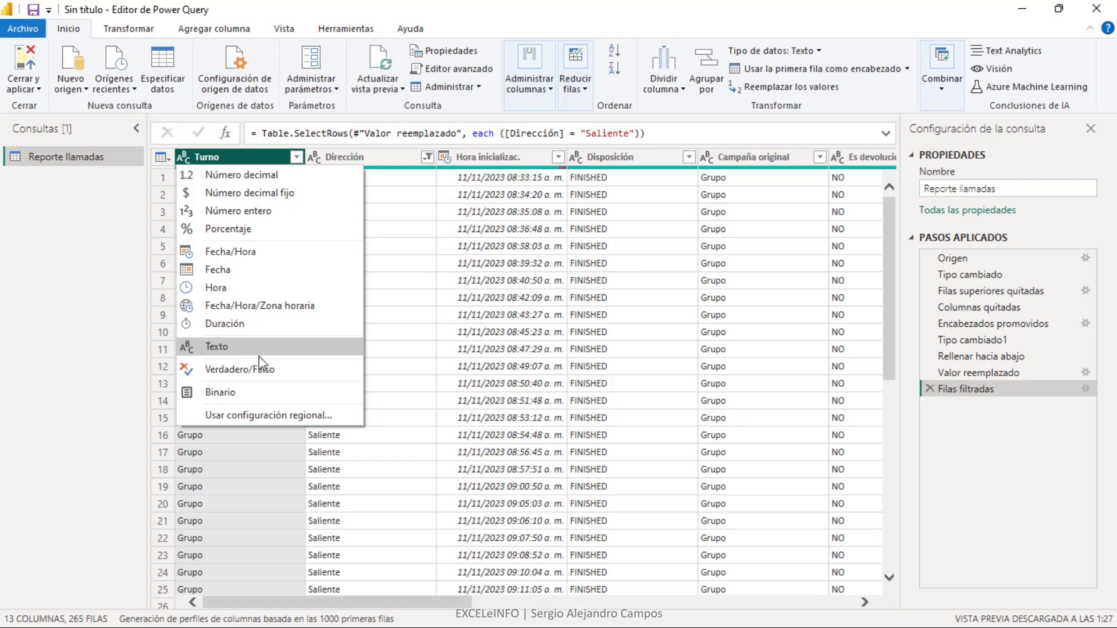
{"action": "key", "text": "Escape"}
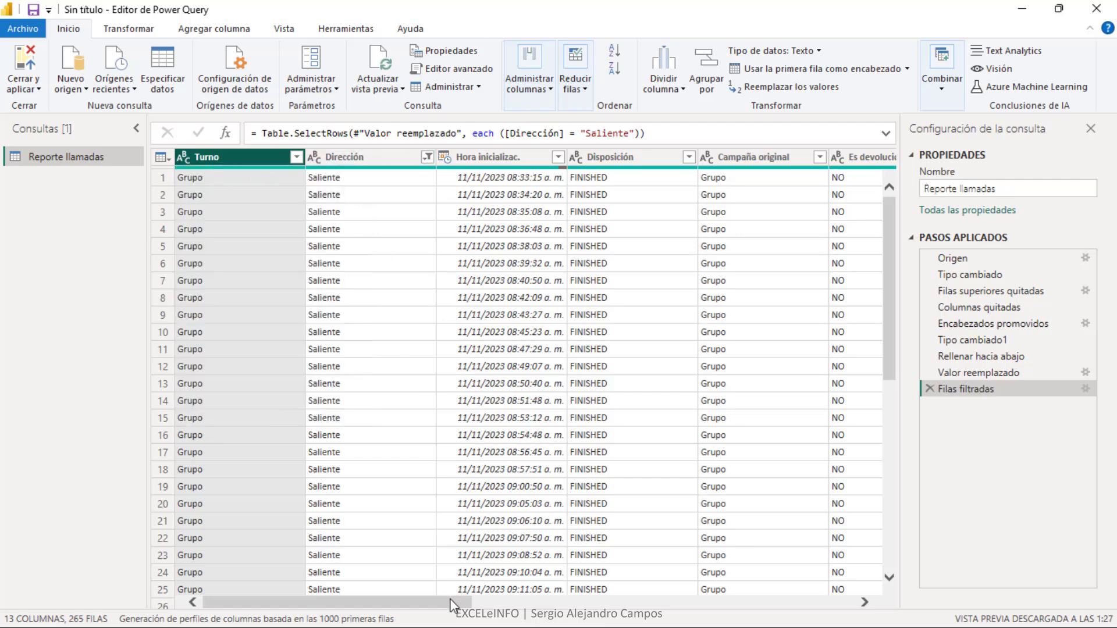
Add a Fecha column using Solo fecha on Hora inicializac., then reselect Hora inicializac.
{"action": "scroll", "coordinate": [454, 602], "scroll_direction": "right", "scroll_amount": 1}
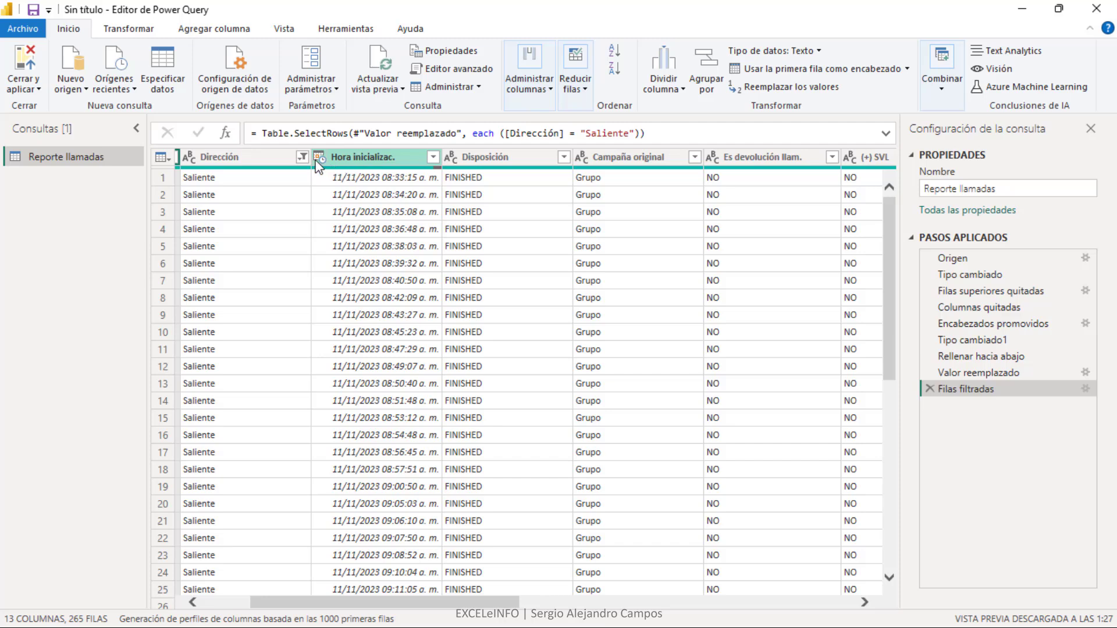
{"action": "scroll", "coordinate": [538, 605], "scroll_direction": "right", "scroll_amount": 1}
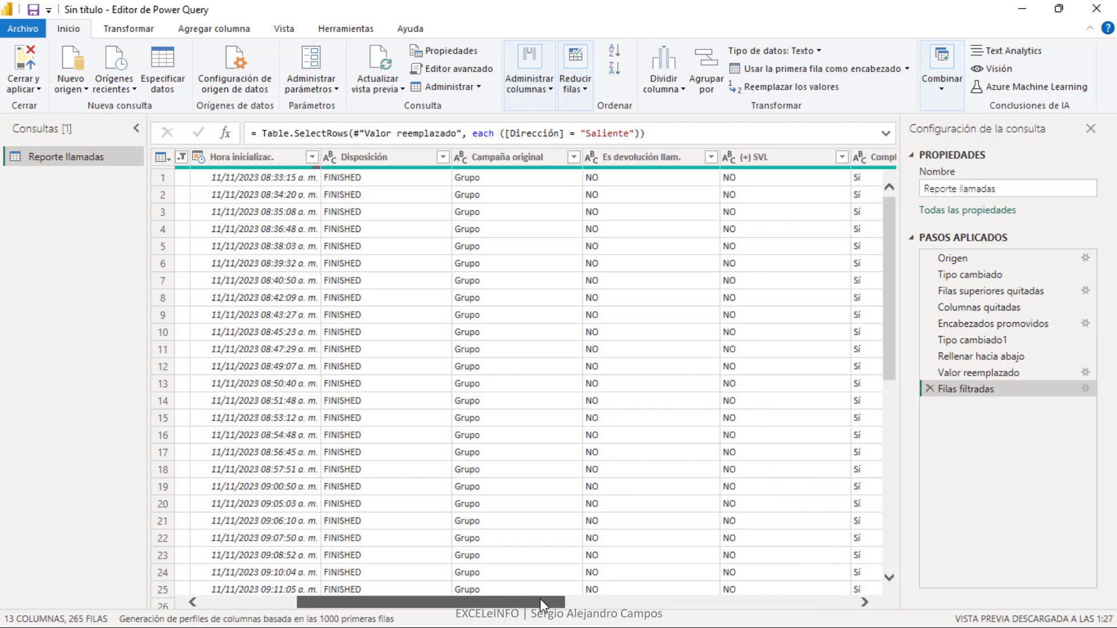
{"action": "left_click_drag", "start_coordinate": [540, 602], "coordinate": [617, 602]}
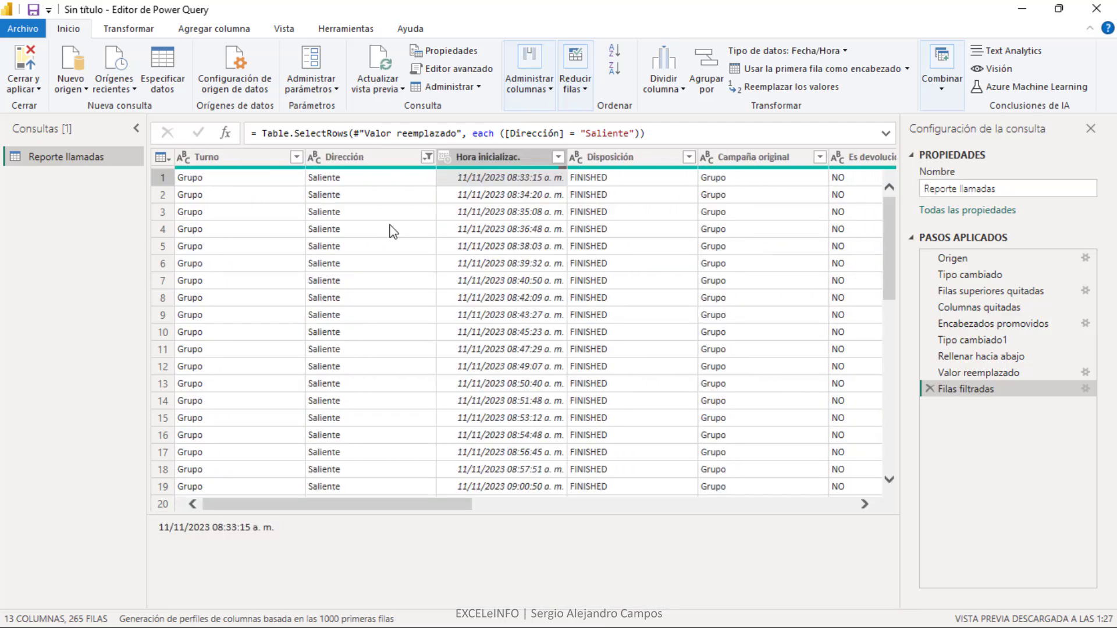
{"action": "left_click", "coordinate": [495, 154]}
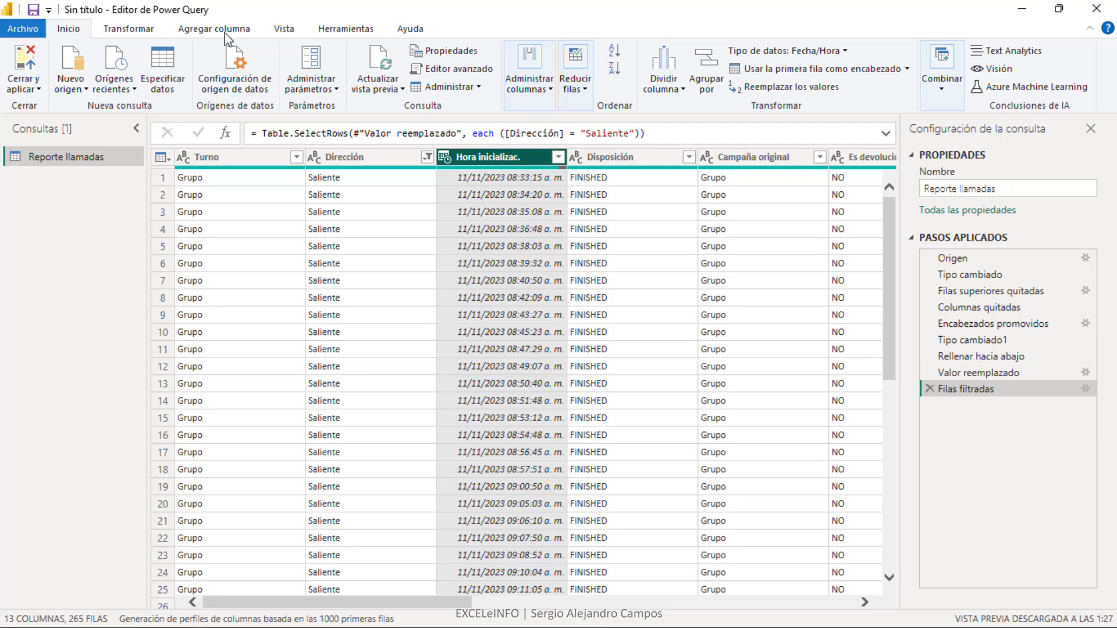
{"action": "left_click", "coordinate": [204, 30]}
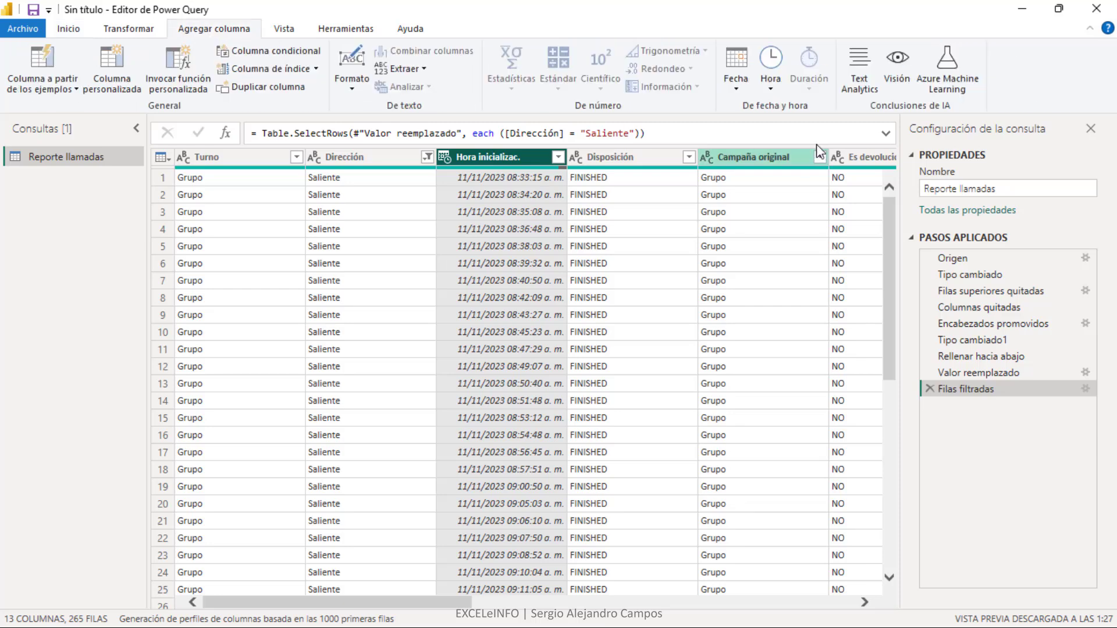
{"action": "left_click", "coordinate": [737, 71]}
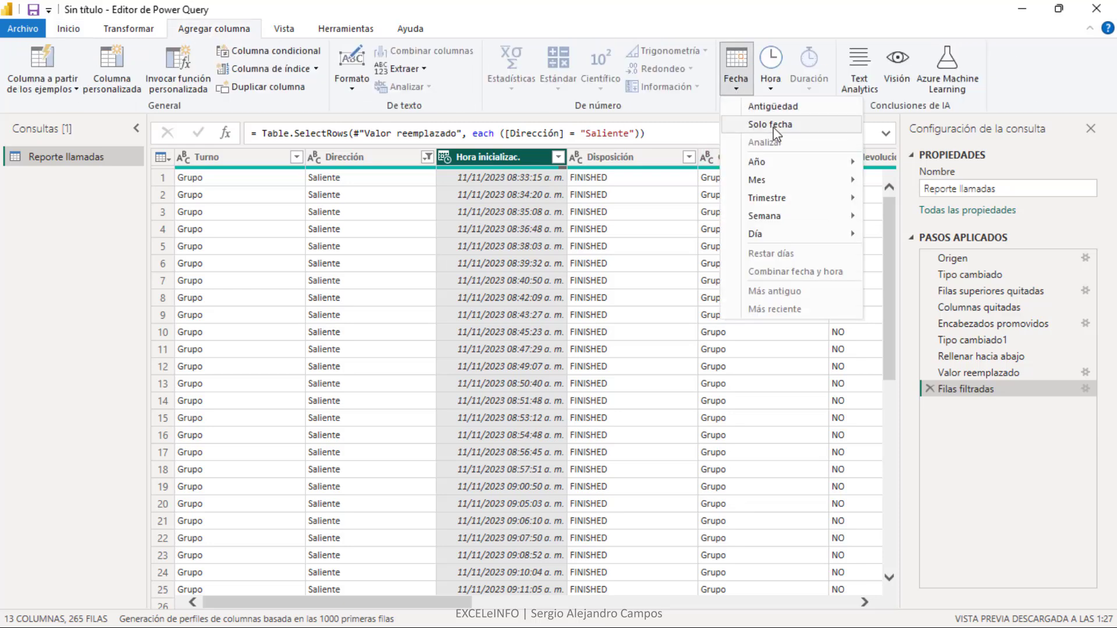
{"action": "left_click", "coordinate": [757, 125]}
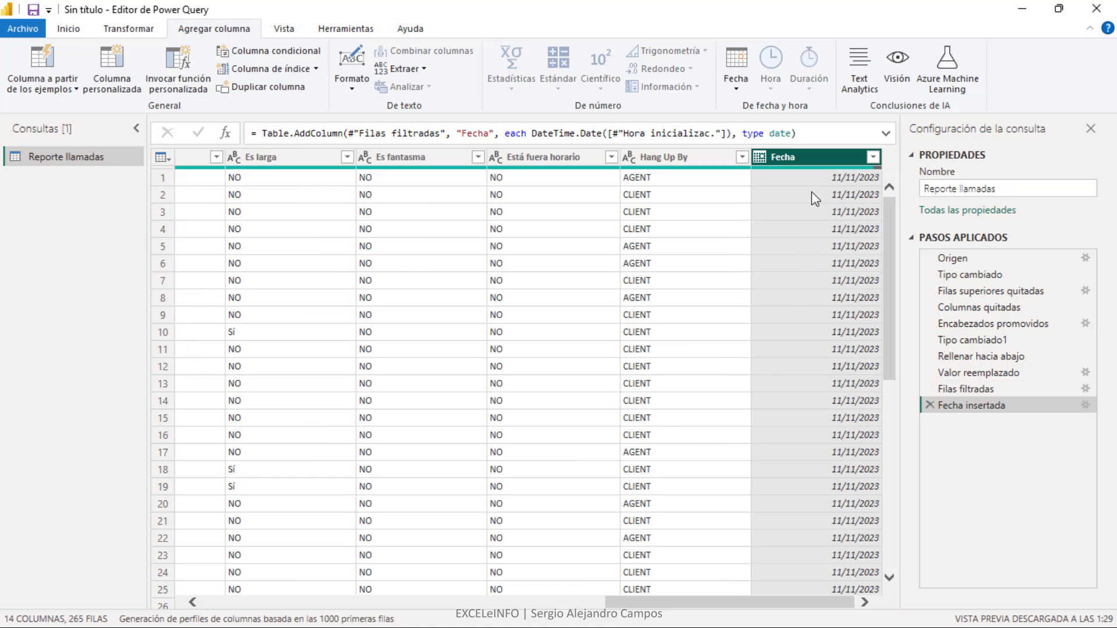
{"action": "left_click", "coordinate": [791, 180]}
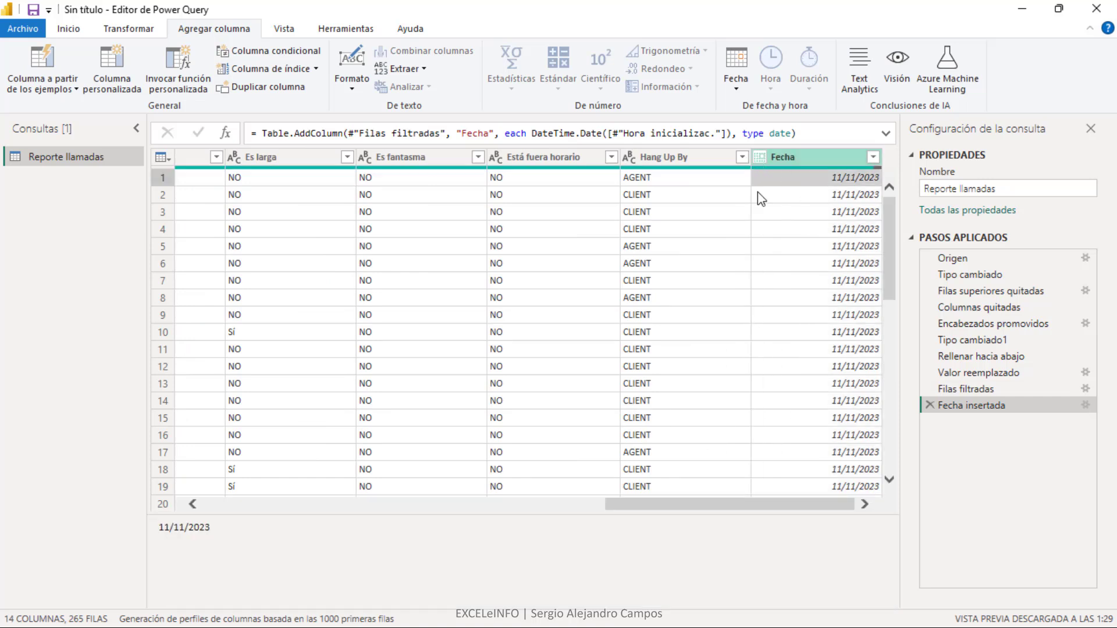
{"action": "left_click_drag", "start_coordinate": [771, 504], "coordinate": [329, 504]}
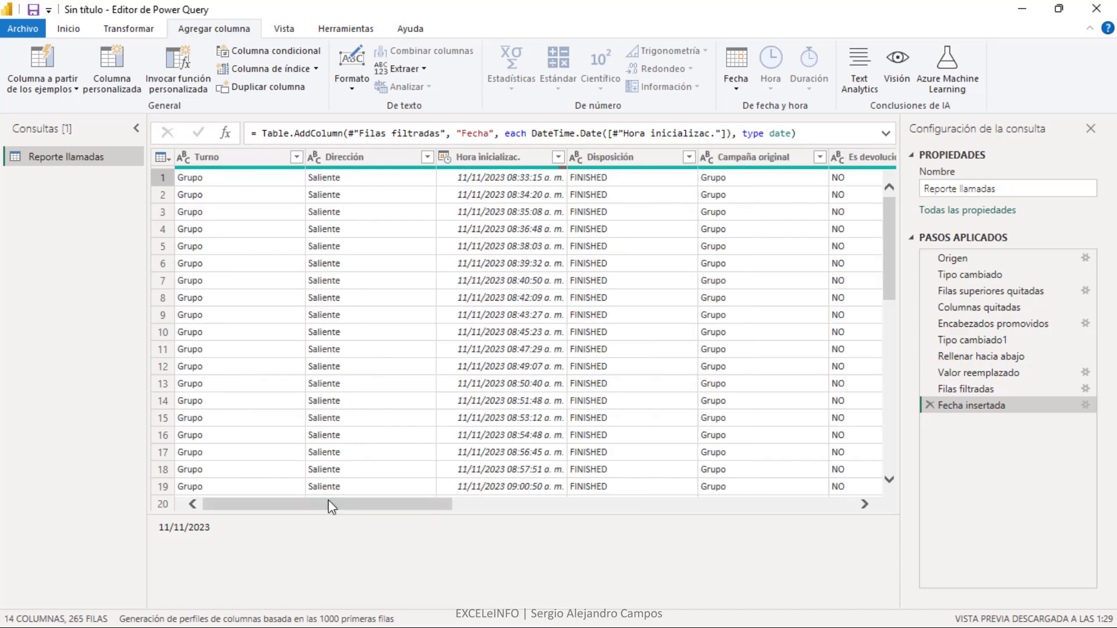
{"action": "left_click", "coordinate": [516, 163]}
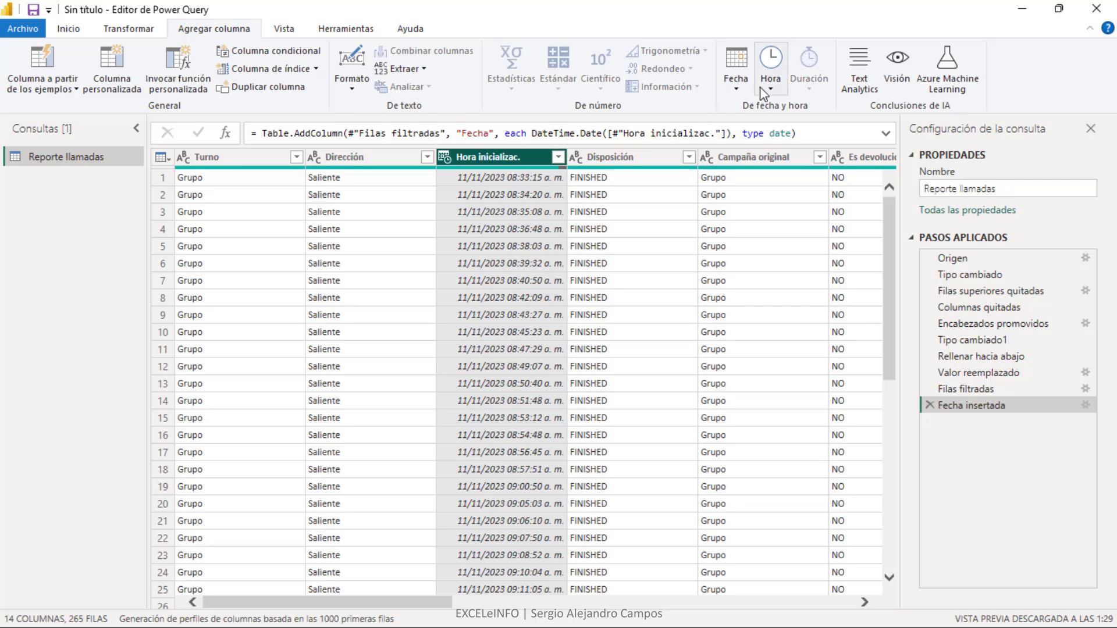
Add a Hora column with only the time, then remove Hora inicializac.
{"action": "left_click", "coordinate": [764, 68]}
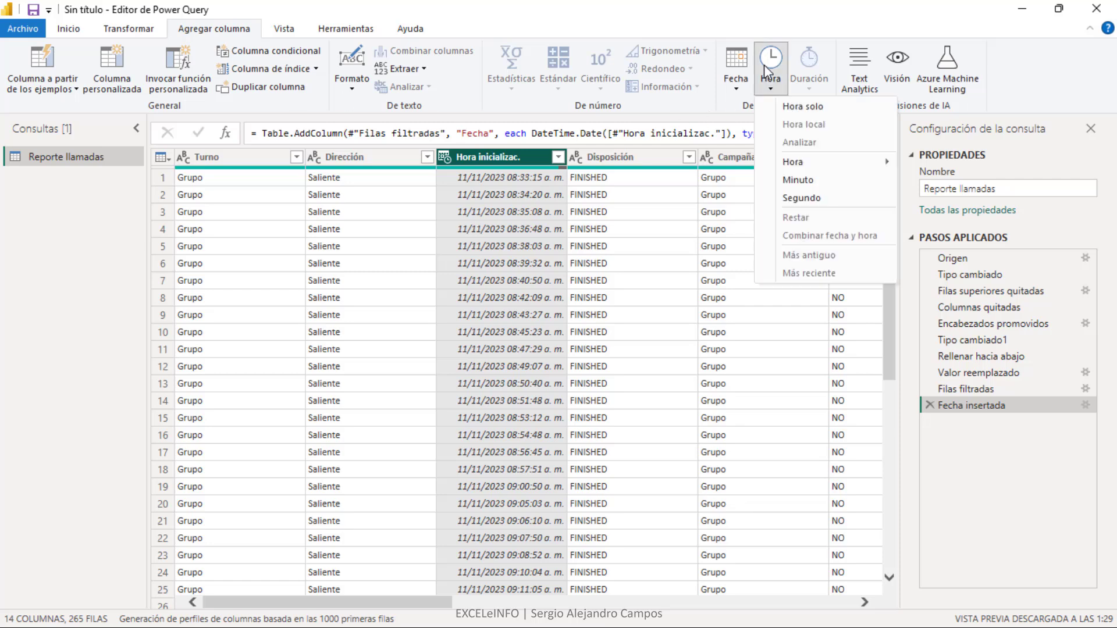
{"action": "left_click", "coordinate": [816, 106]}
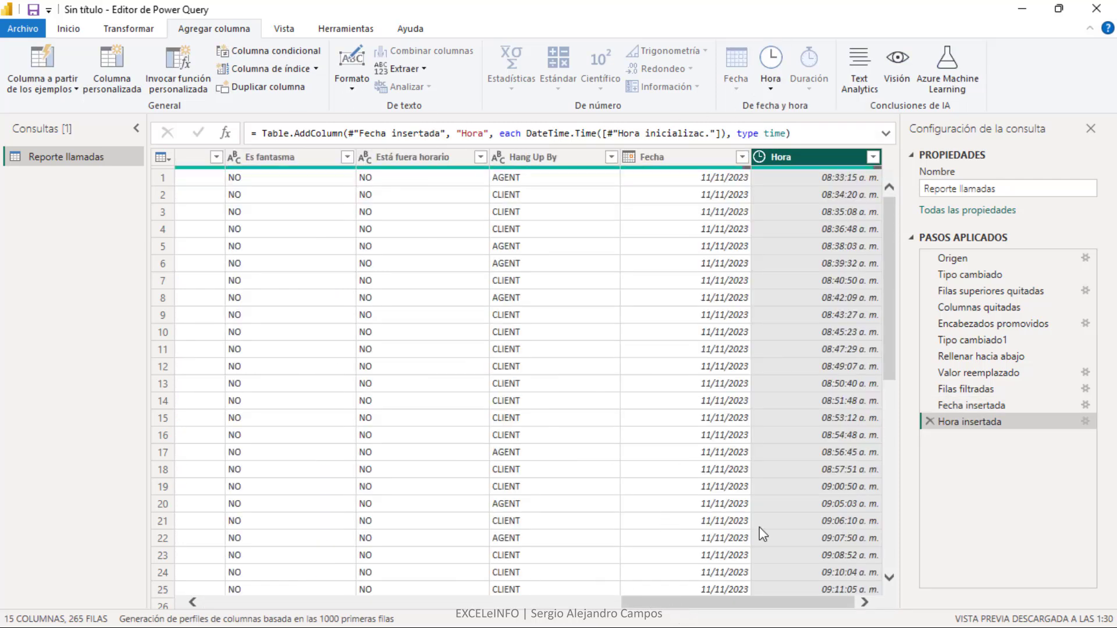
{"action": "scroll", "coordinate": [530, 192], "scroll_direction": "left", "scroll_amount": 10}
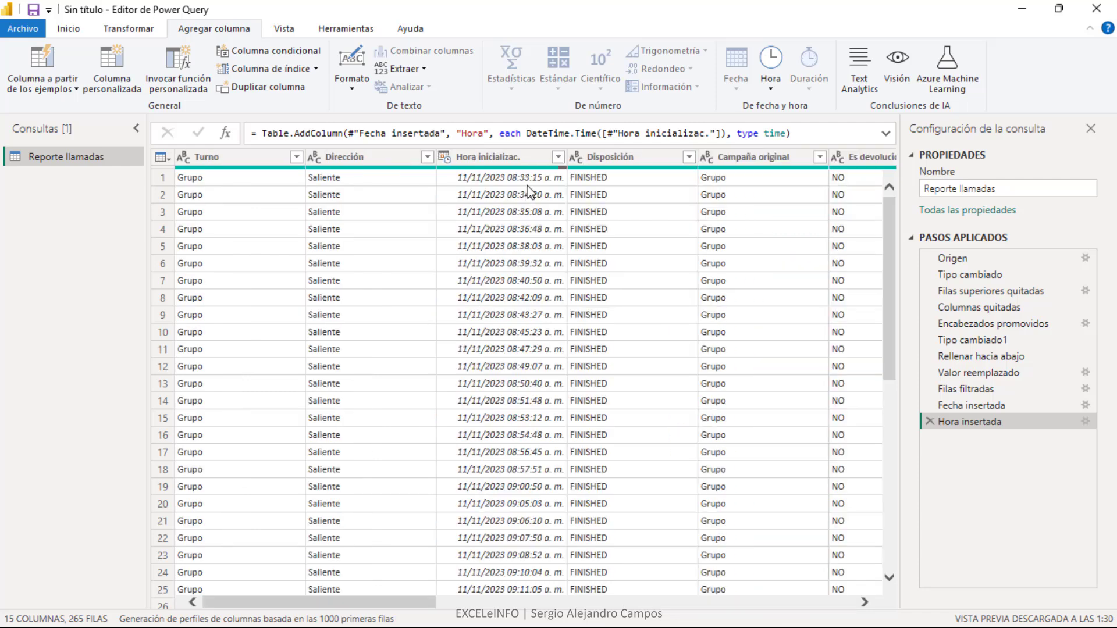
{"action": "left_click", "coordinate": [515, 157]}
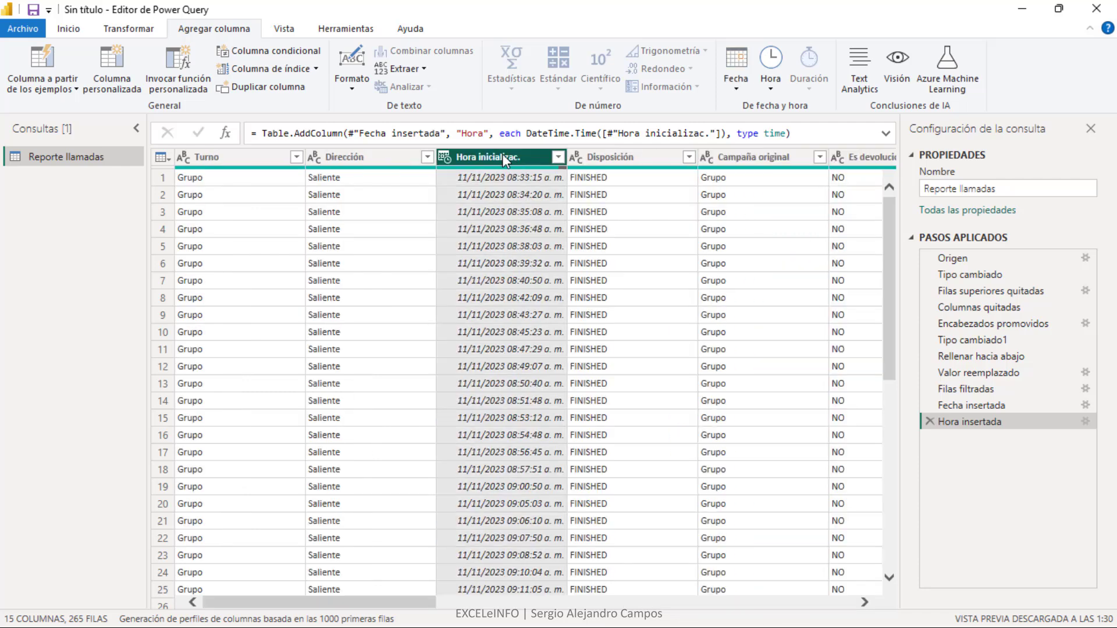
{"action": "right_click", "coordinate": [502, 157]}
{"action": "left_click", "coordinate": [542, 188]}
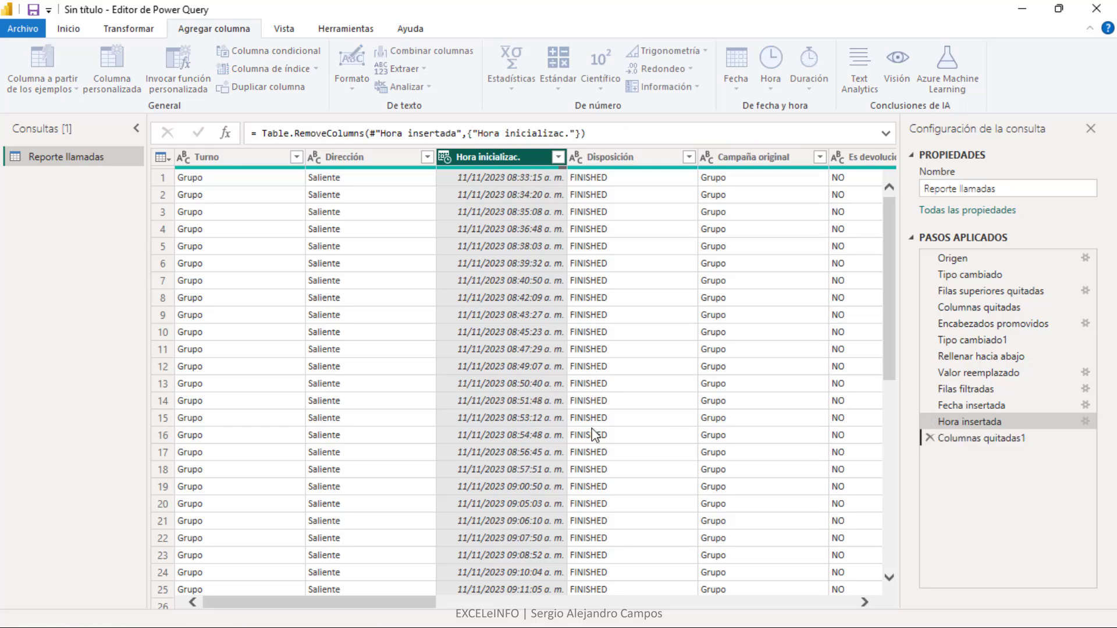
Move the Fecha and Hora columns to the far left of the table.
{"action": "left_click_drag", "start_coordinate": [725, 599], "coordinate": [888, 585]}
{"action": "left_click", "coordinate": [692, 165]}
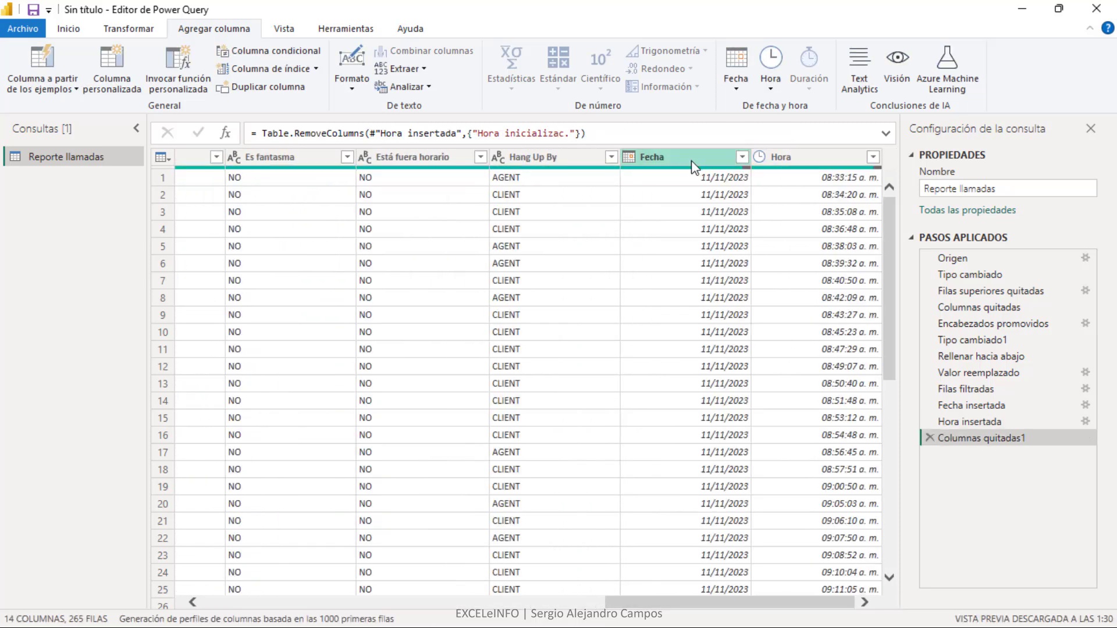
{"action": "left_click", "coordinate": [692, 165]}
{"action": "left_click", "coordinate": [804, 154], "text": "ctrl"}
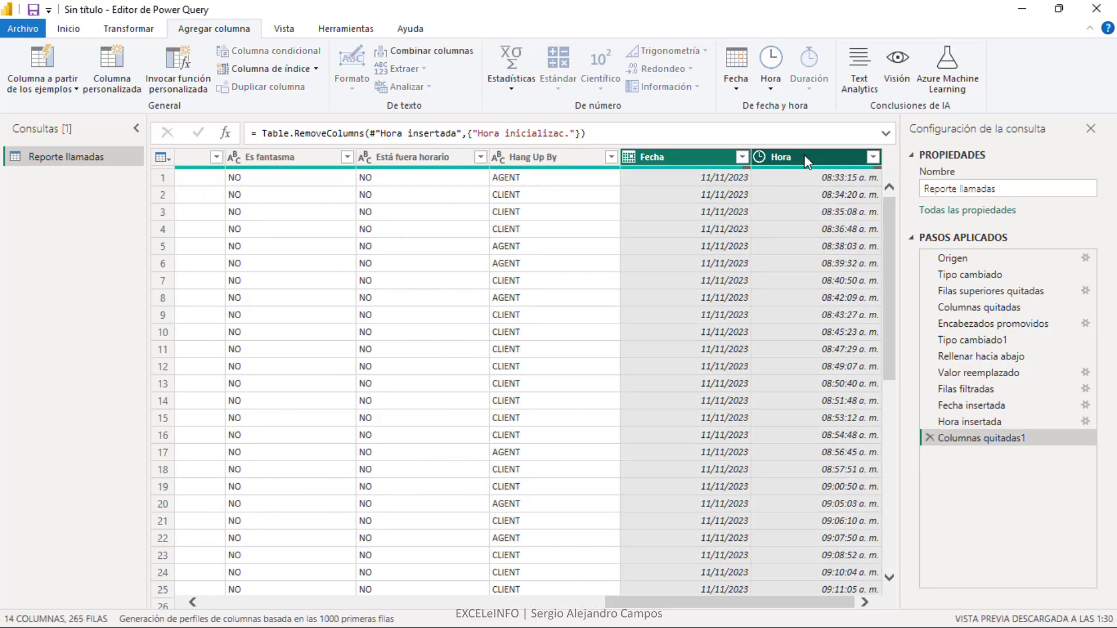
{"action": "left_click_drag", "start_coordinate": [688, 163], "coordinate": [166, 176]}
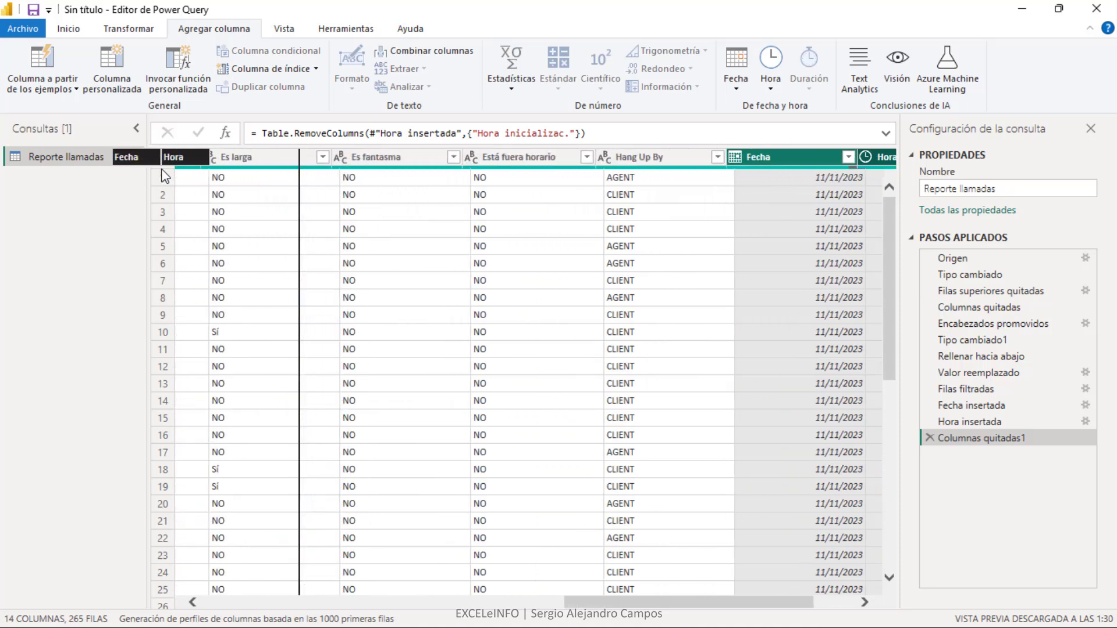
{"action": "left_click_drag", "start_coordinate": [165, 175], "coordinate": [165, 176]}
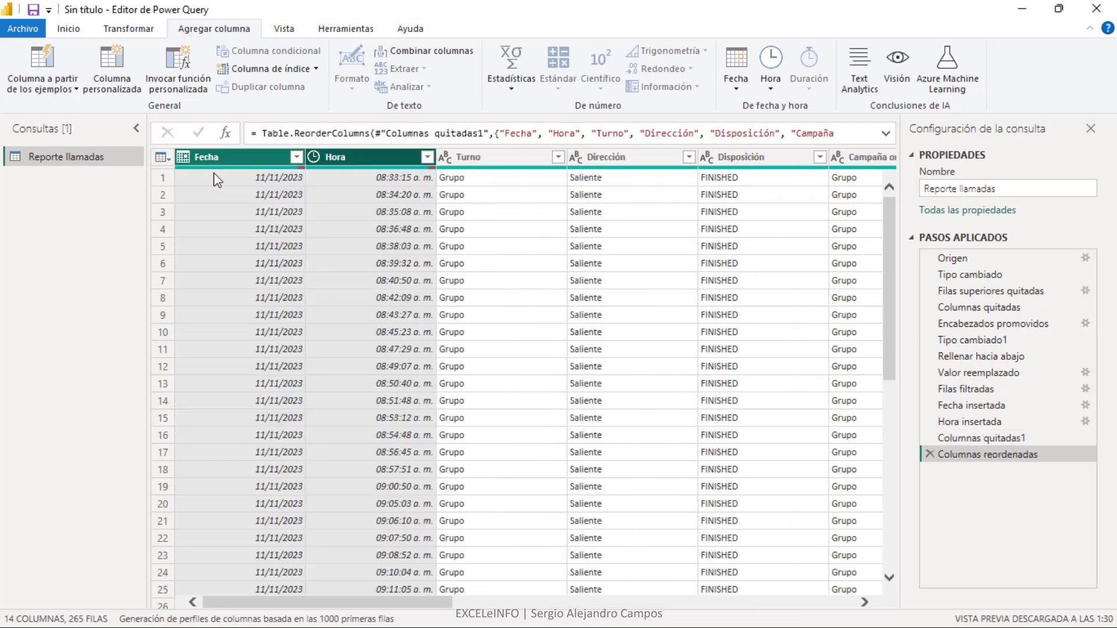
{"action": "left_click", "coordinate": [486, 167]}
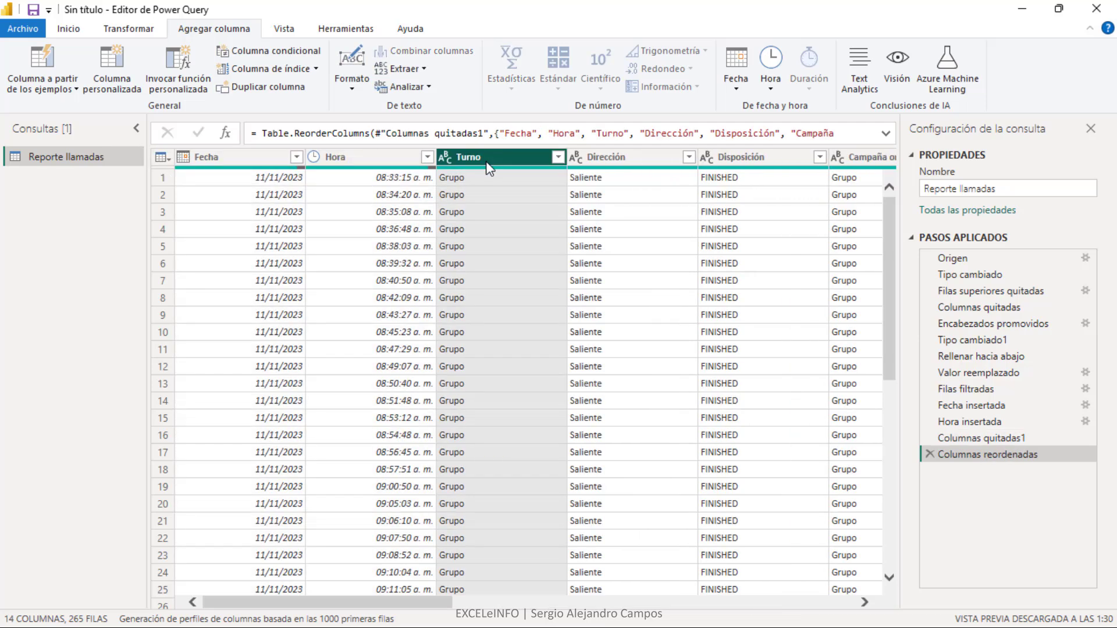
{"action": "right_click", "coordinate": [488, 168]}
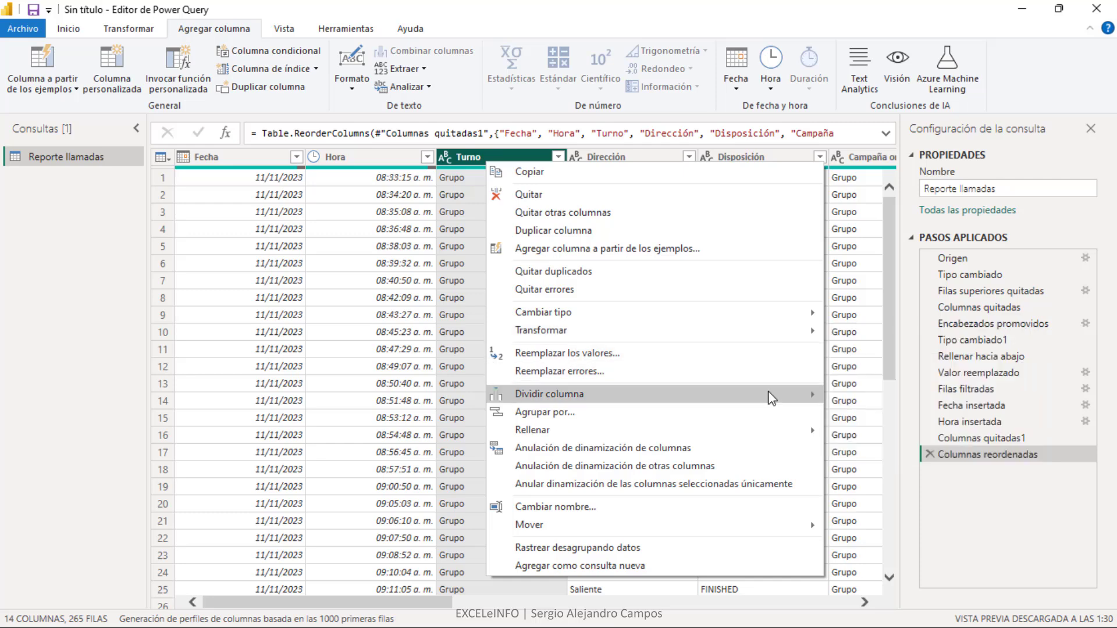
{"action": "mouse_move", "coordinate": [550, 394]}
{"action": "left_click", "coordinate": [699, 7]}
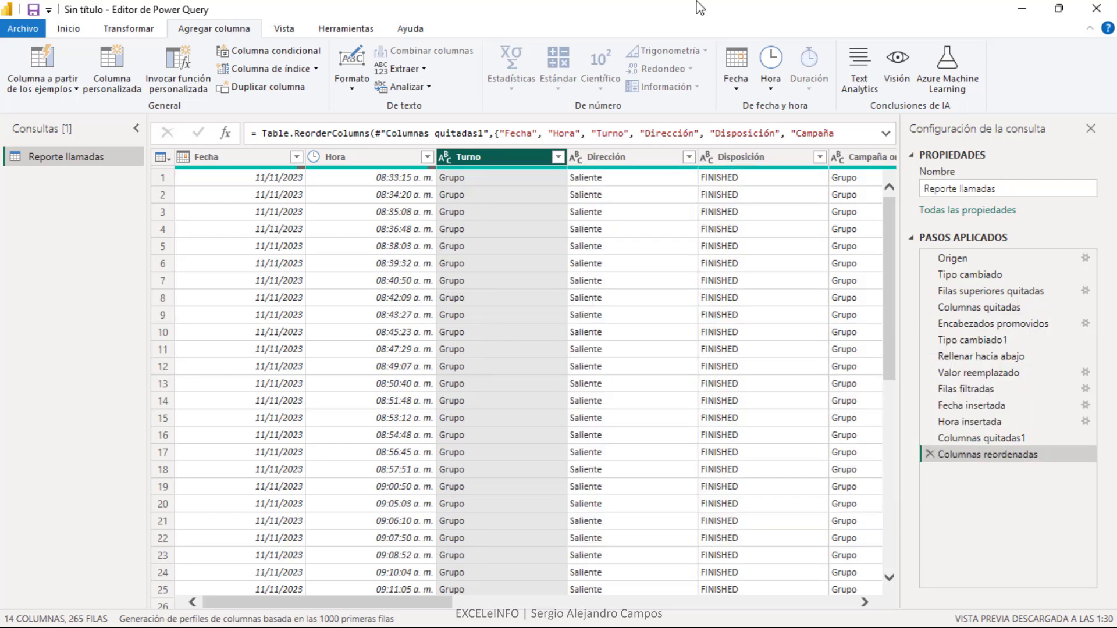
{"action": "left_click", "coordinate": [271, 177]}
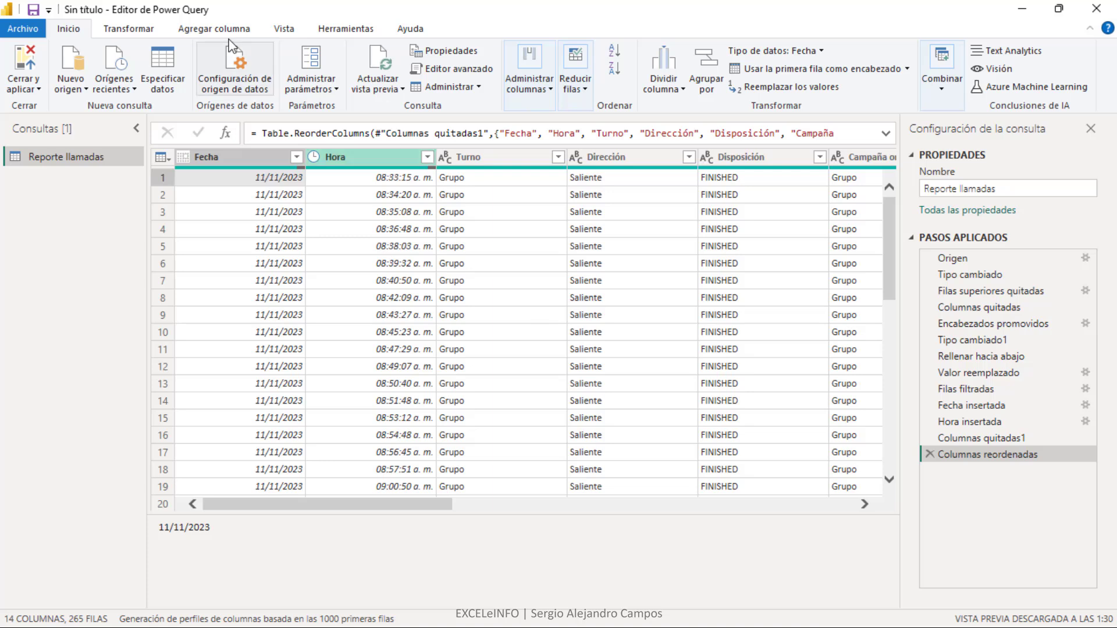
Use Cerrar y aplicar to load the Reporte llamadas query into the report.
{"action": "left_click", "coordinate": [36, 91]}
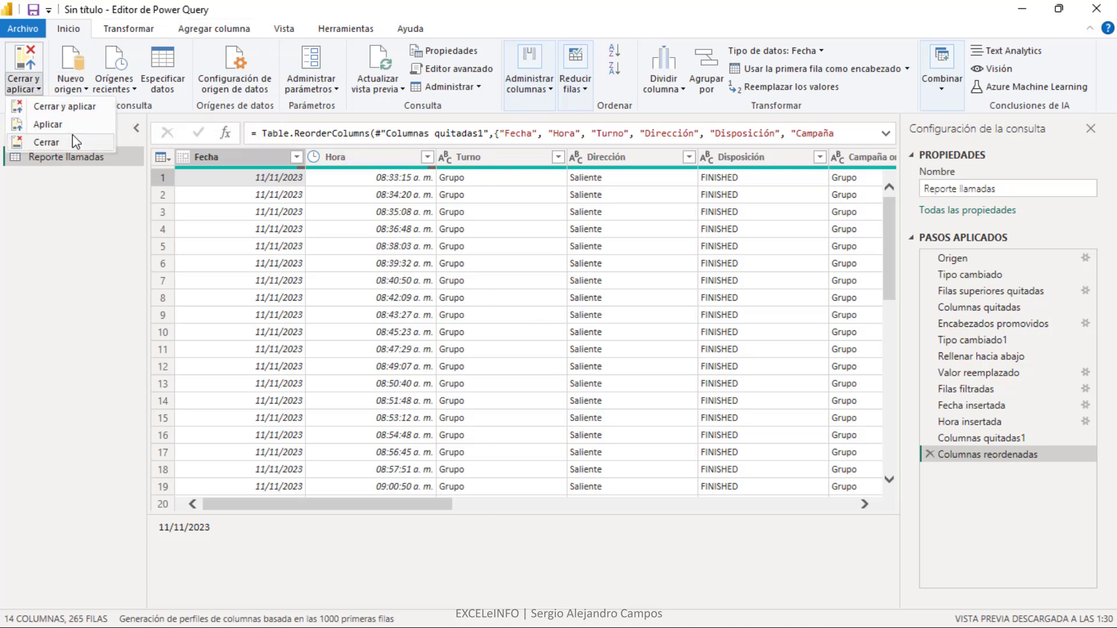
{"action": "left_click", "coordinate": [91, 108]}
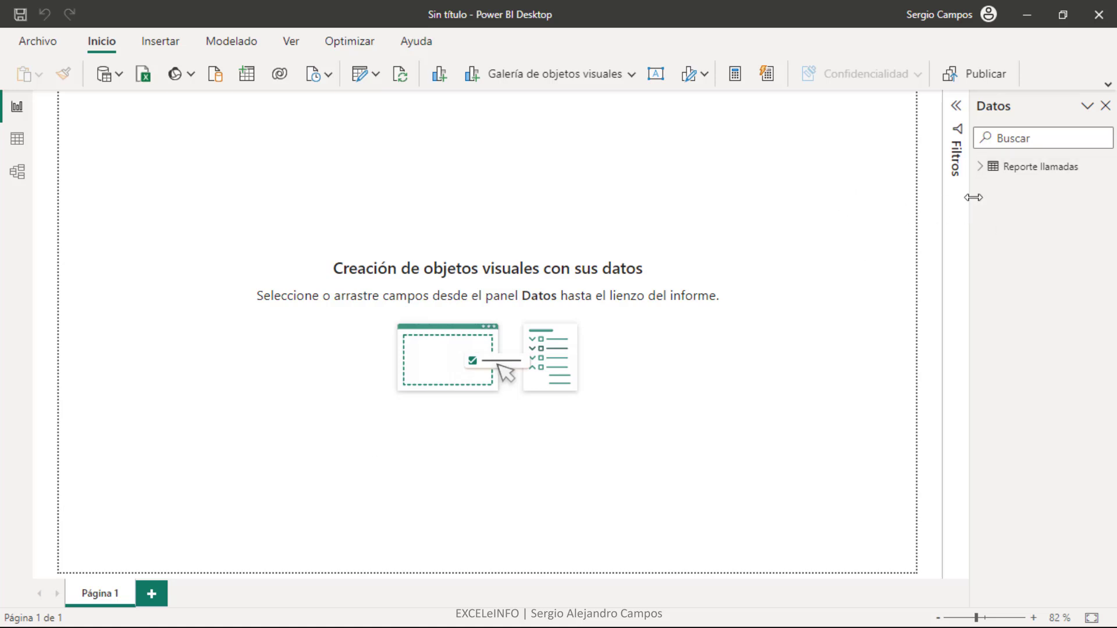
Expand Reporte llamadas, review its rows in data view and enlarged card in model view, then return to report view.
{"action": "left_click", "coordinate": [981, 166]}
{"action": "left_click", "coordinate": [17, 143]}
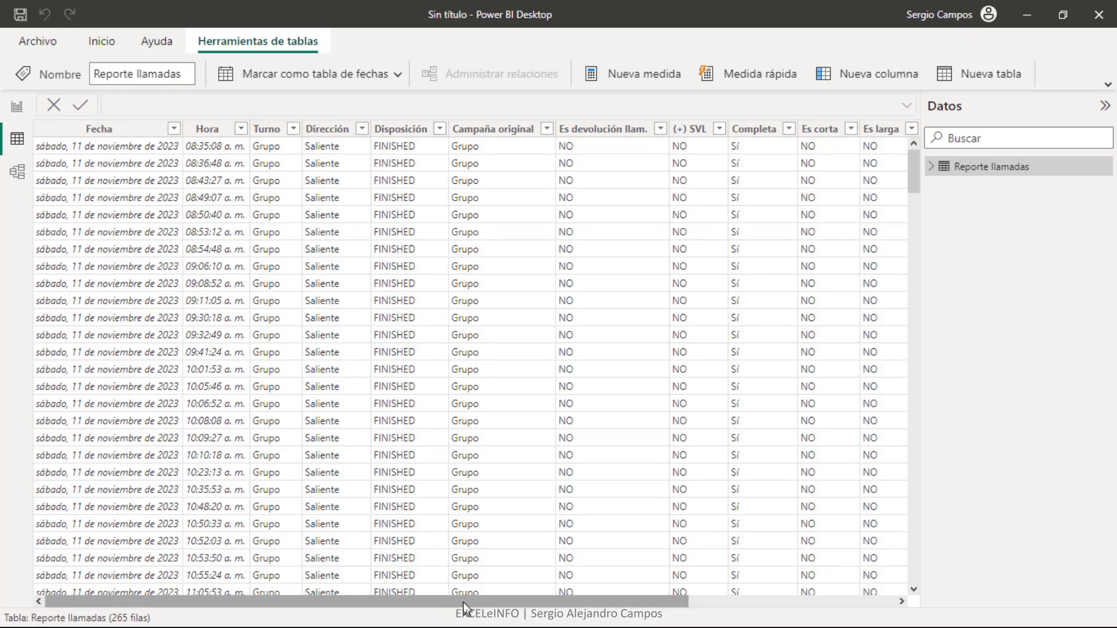
{"action": "mouse_move", "coordinate": [466, 601]}
{"action": "left_mouse_down"}
{"action": "mouse_move", "coordinate": [710, 602]}
{"action": "mouse_move", "coordinate": [406, 602]}
{"action": "left_mouse_up"}
{"action": "left_click", "coordinate": [20, 182]}
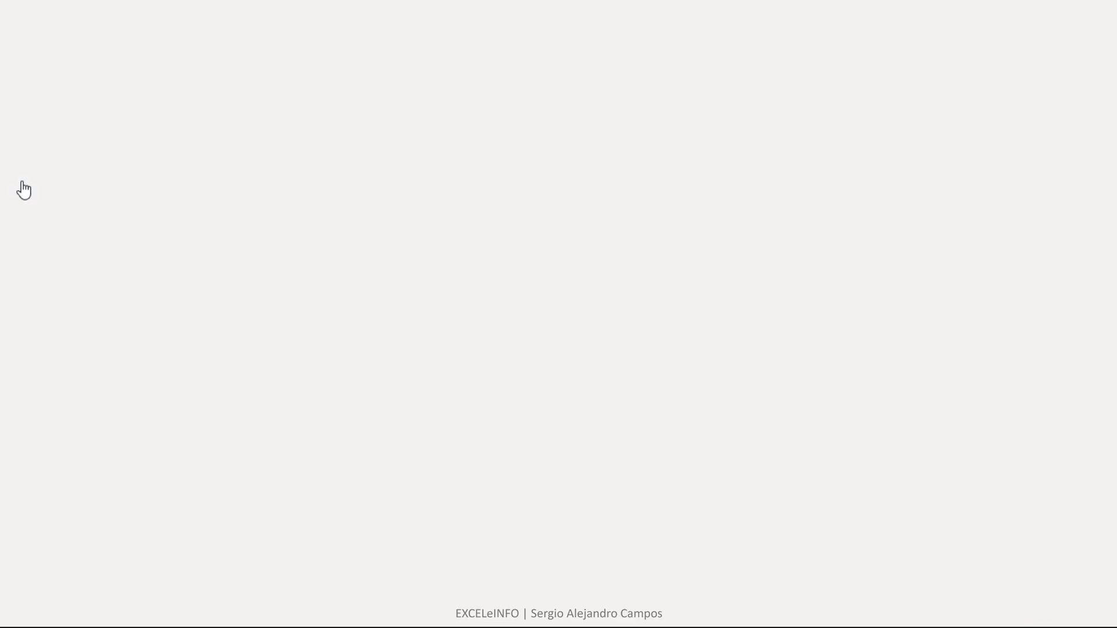
{"action": "left_click_drag", "start_coordinate": [260, 394], "coordinate": [260, 463]}
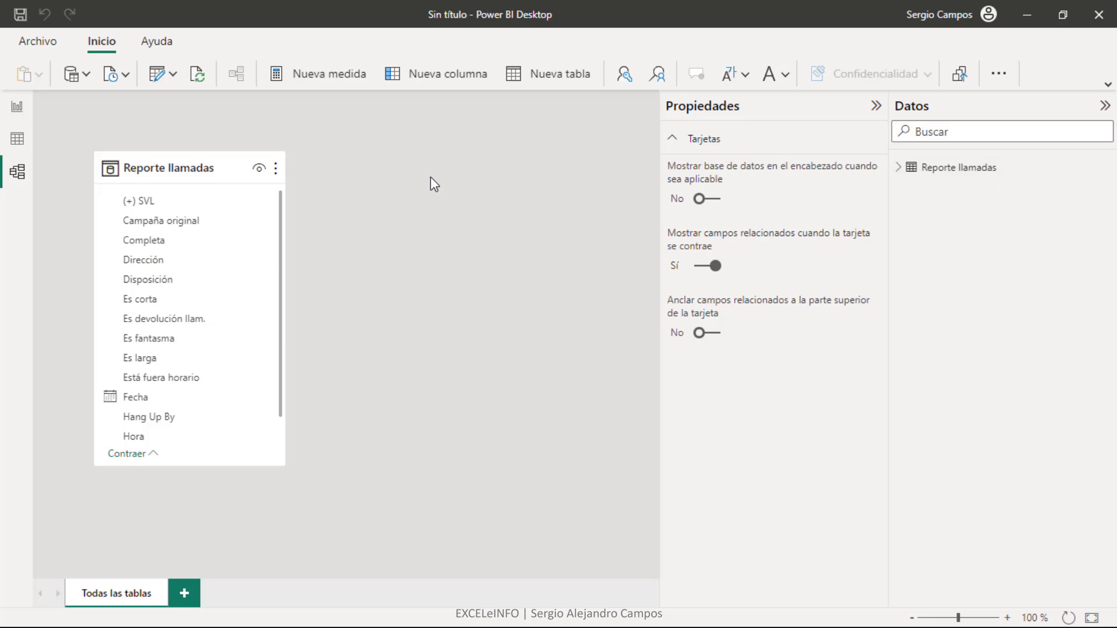
{"action": "left_click", "coordinate": [13, 110]}
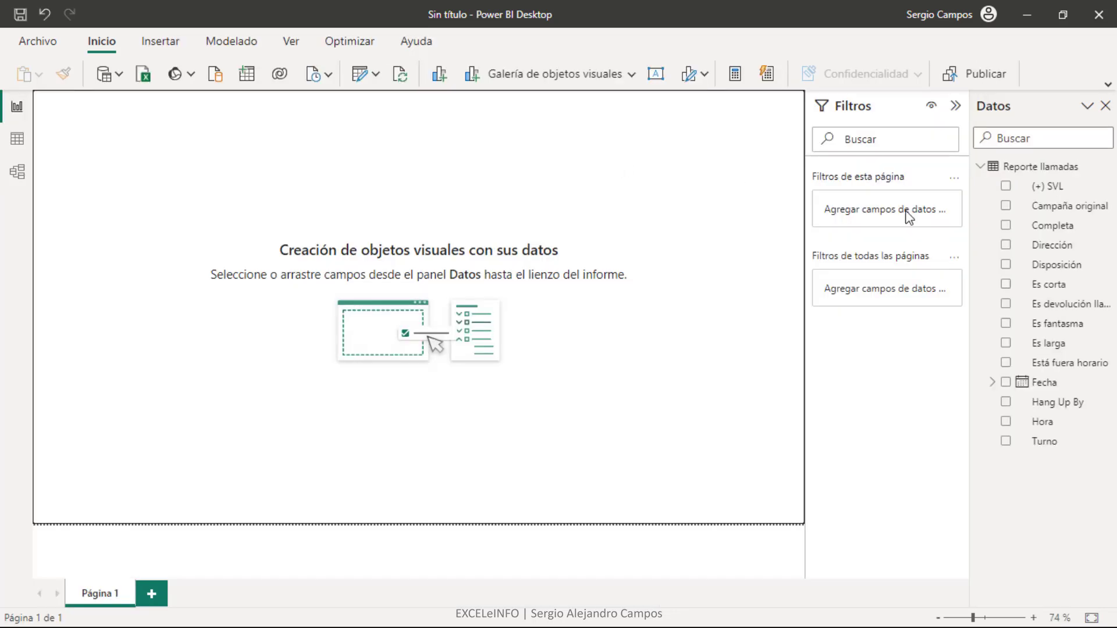
{"action": "mouse_move", "coordinate": [1056, 323]}
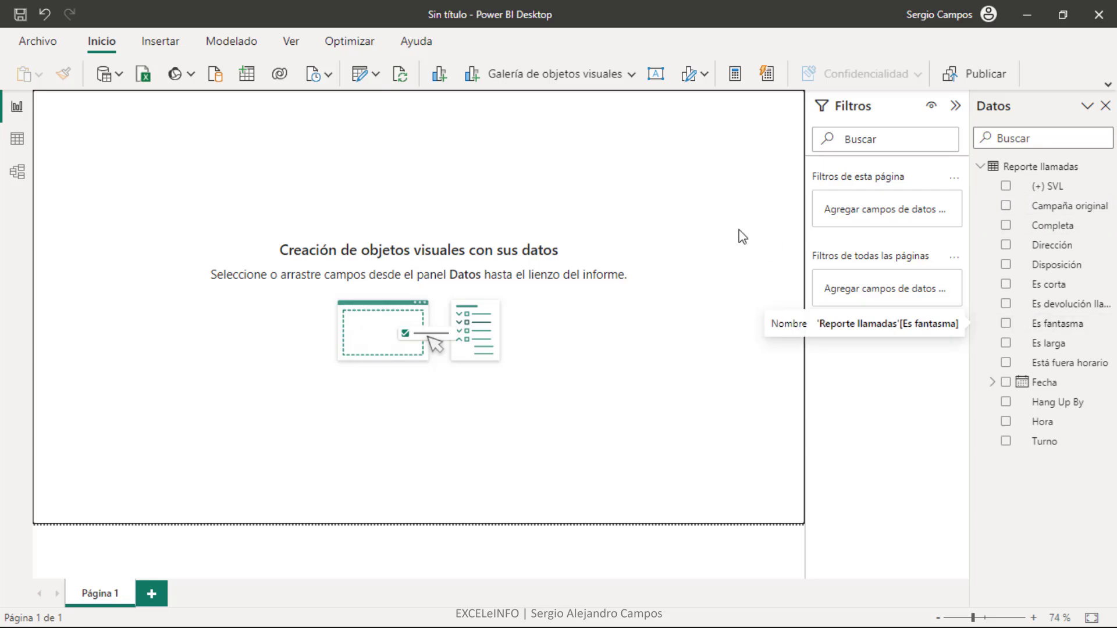
Show the Galería de objetos visuales from the Inicio ribbon.
{"action": "left_click", "coordinate": [629, 81]}
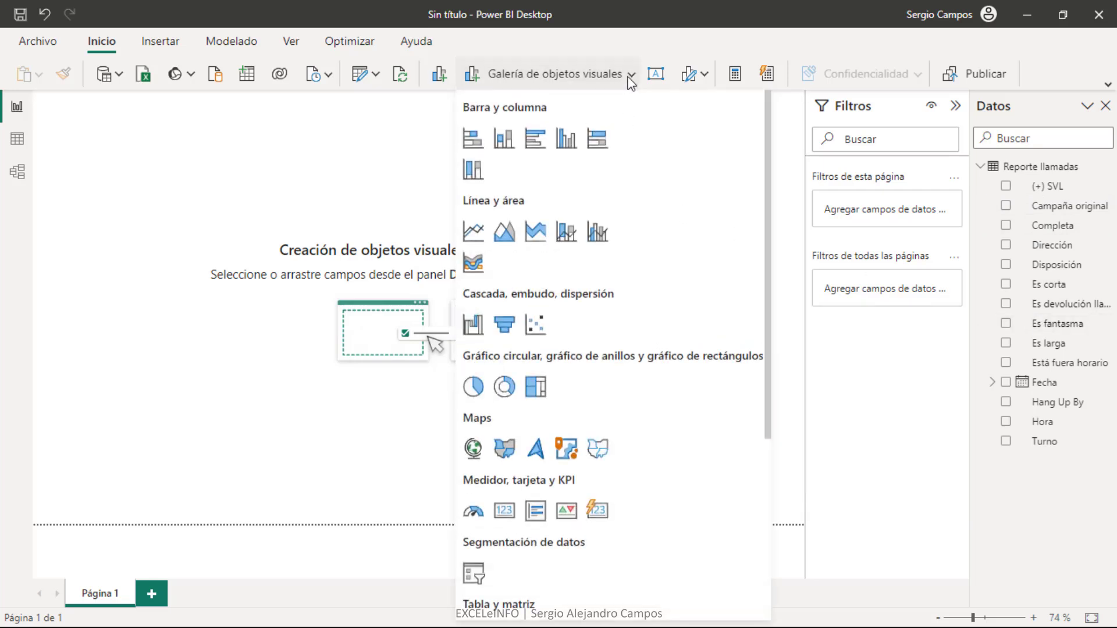